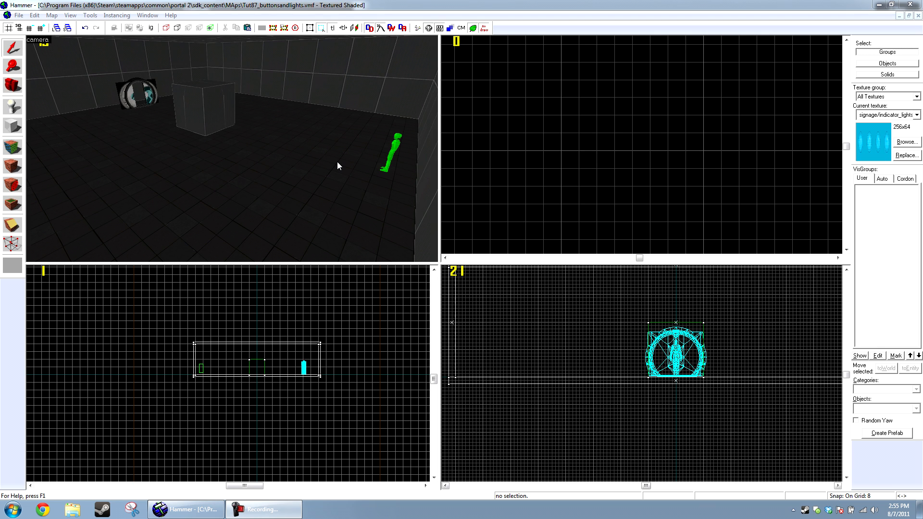
Place an info_player_start entity on the open floor between the block and the existing player start.
left_click(268, 3)
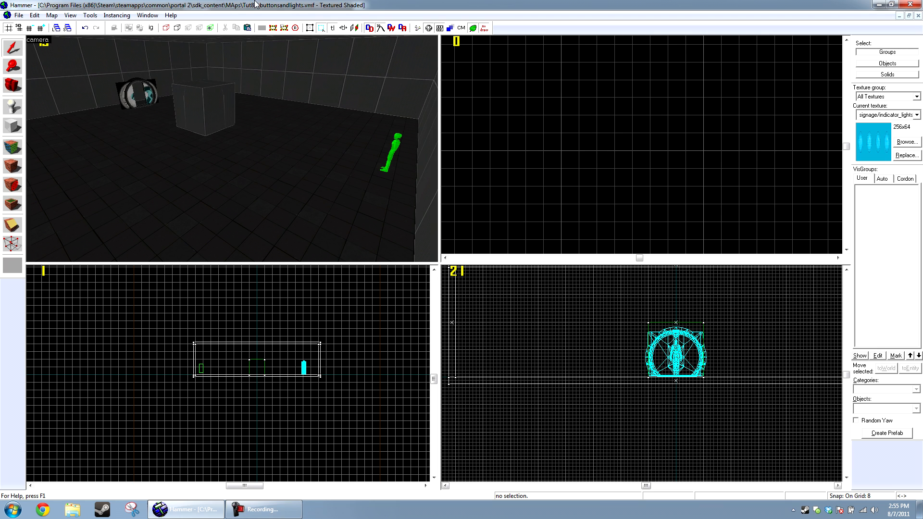
key("z")
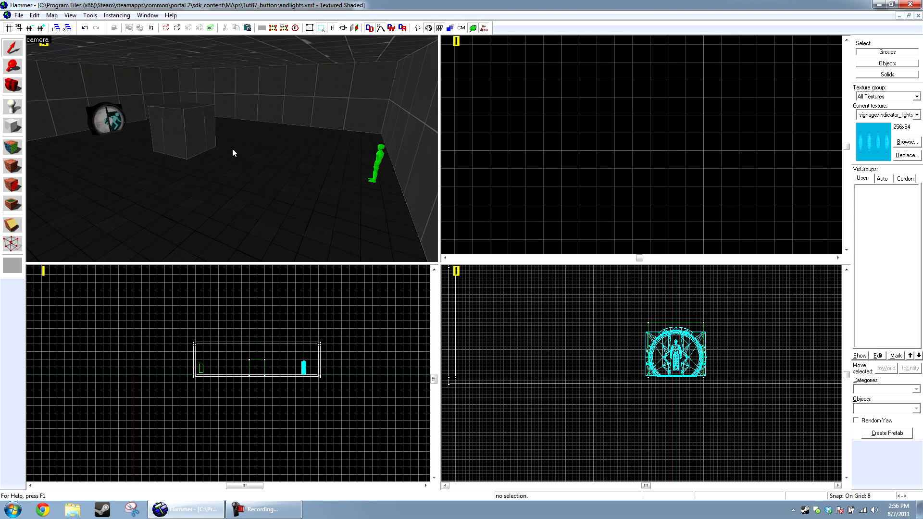
key("z")
key("w")
key("z")
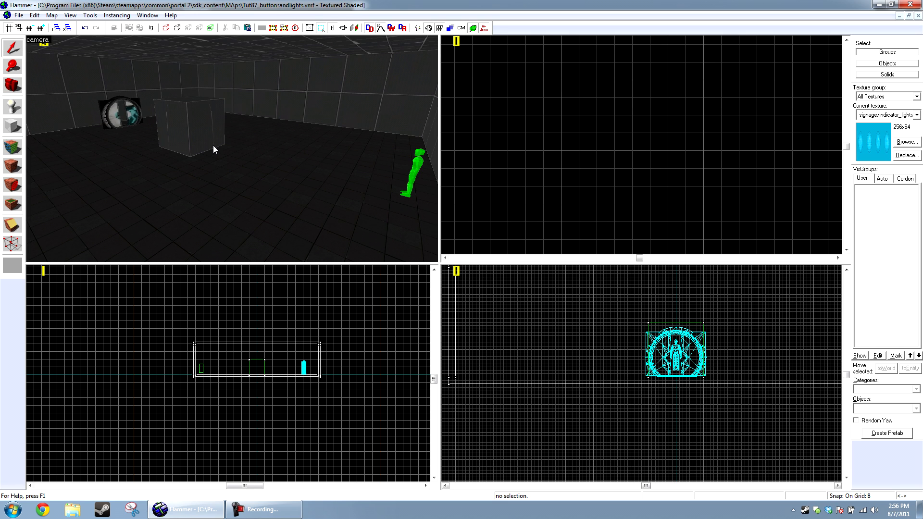
left_click(15, 107)
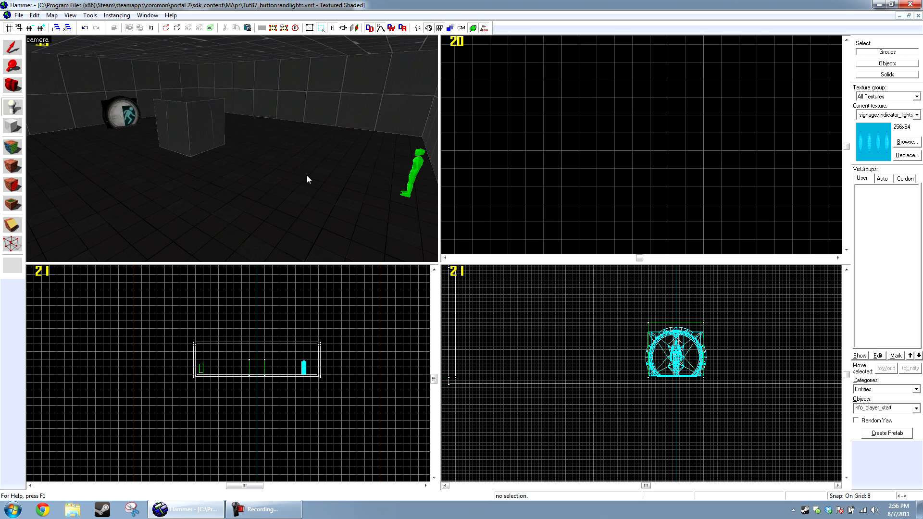
left_click(308, 179)
key("shift+s")
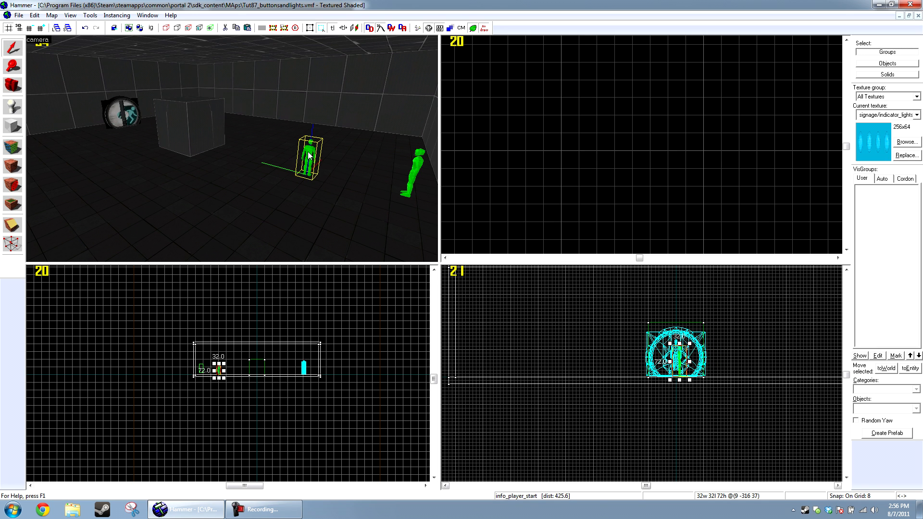
Change the new entity's class to prop_button and close its properties.
double_click(309, 155)
type("butt")
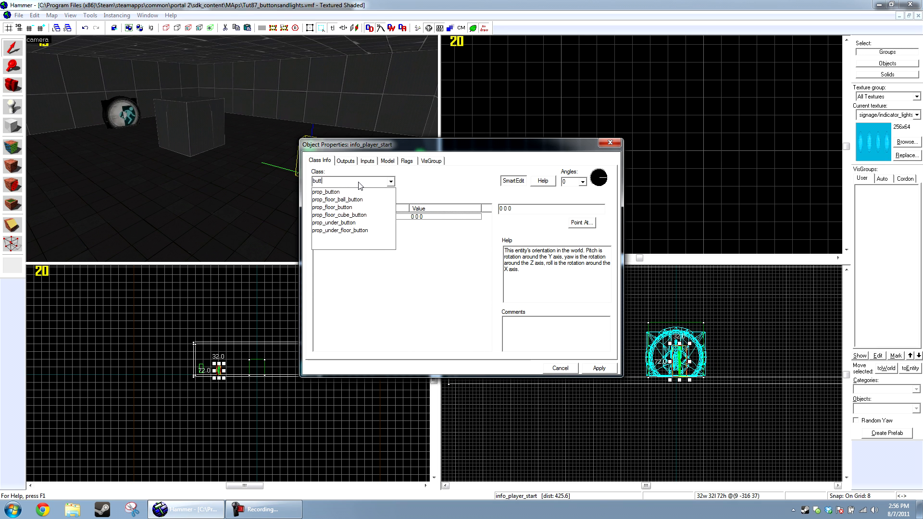
type("on")
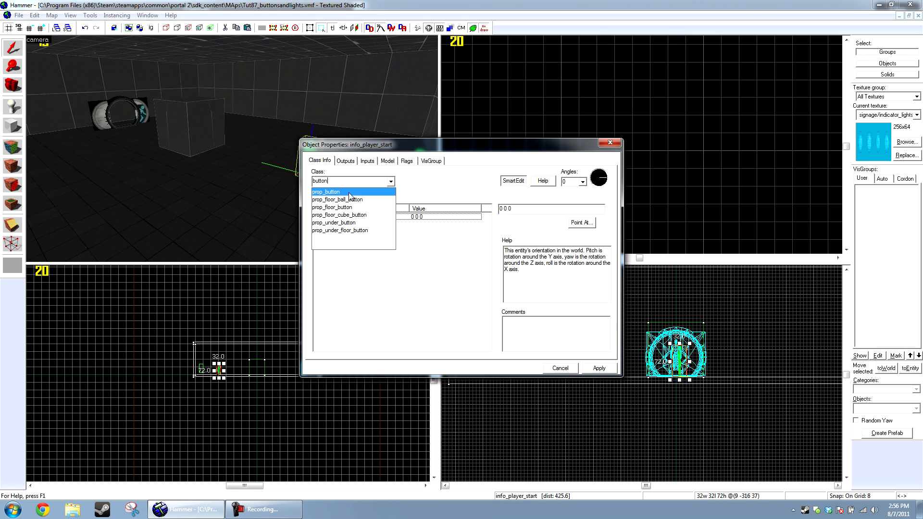
left_click(349, 192)
left_click(591, 371)
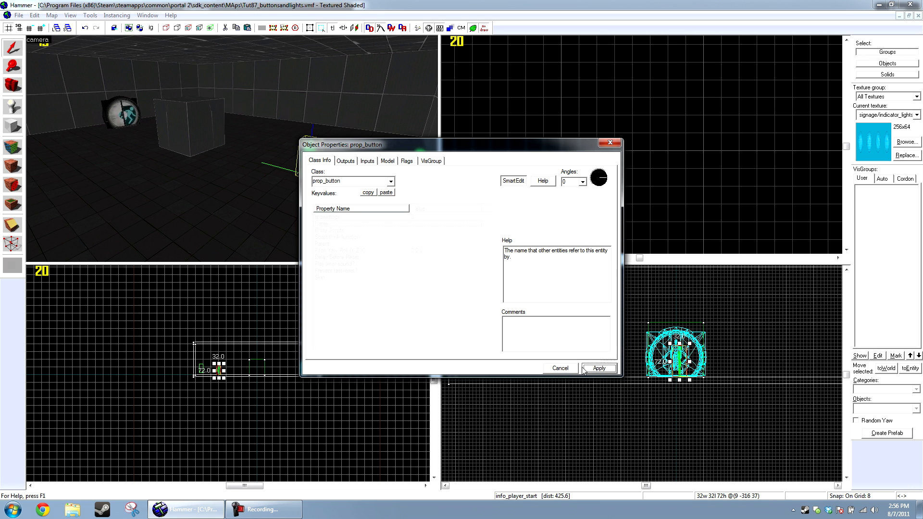
key("Escape")
Centre the 2D views on the button, move it to about 0, -320 and rotate it to a yaw of 270.
key("z")
key("w")
key("z")
key("ctrl+shift+e")
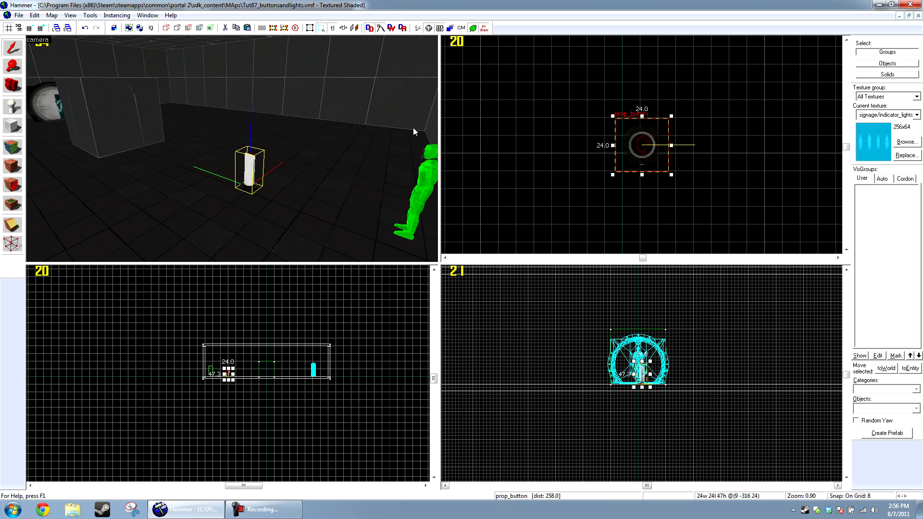
left_click_drag(651, 128, 640, 186)
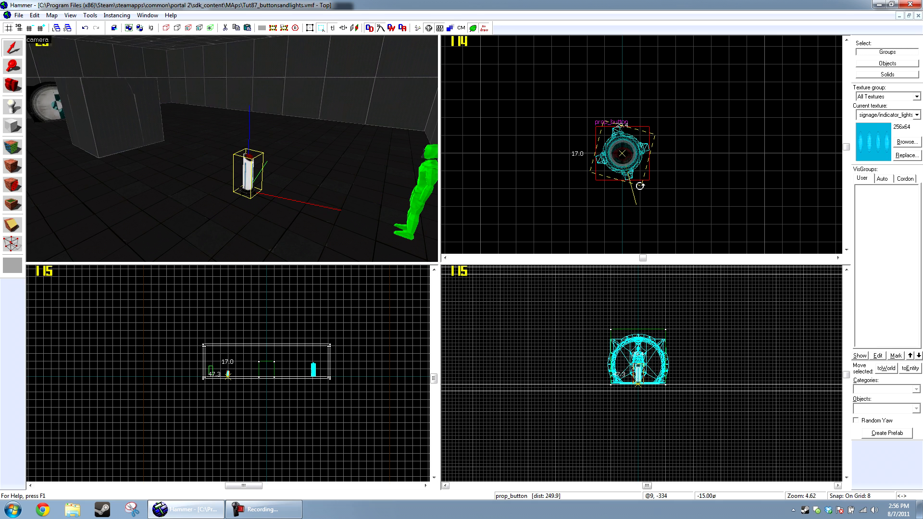
key("Escape")
Examine the button up close and review its Delay Before Reset, Play timer sound and Prevent fast reset properties.
scroll(323, 169, "up", 2)
key("z")
key("w")
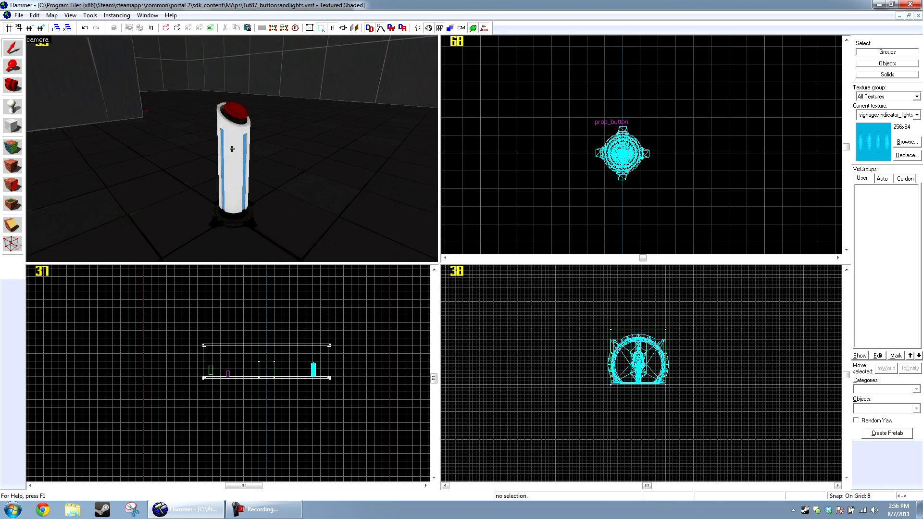
key("z")
left_click(233, 148)
key("alt+Return")
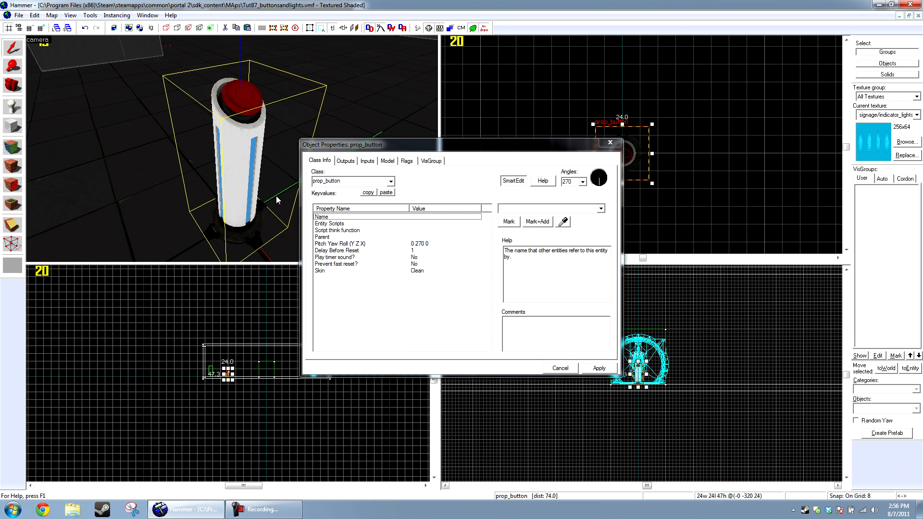
left_click(343, 250)
left_click(345, 259)
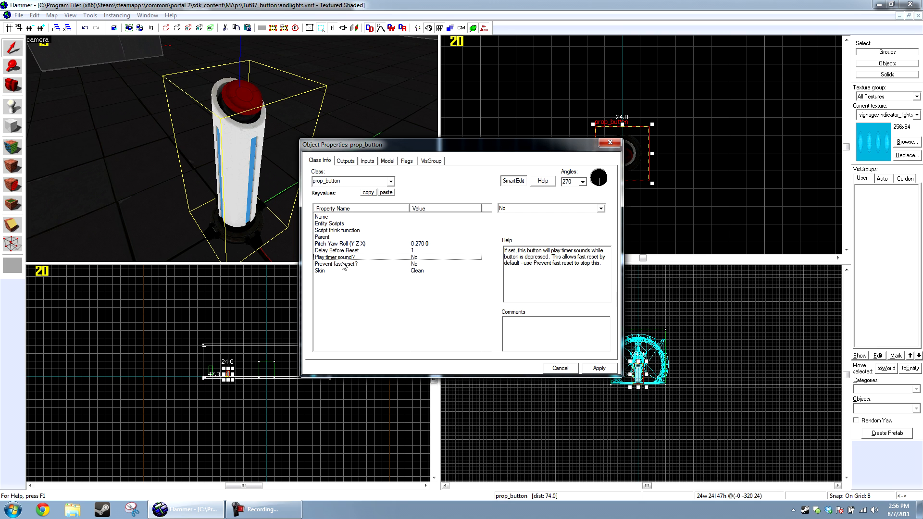
left_click(343, 264)
Apply the Rusted skin to the button as a preview and set the skin back to Clean.
left_click(337, 272)
left_click(518, 209)
left_click(520, 222)
left_click(596, 366)
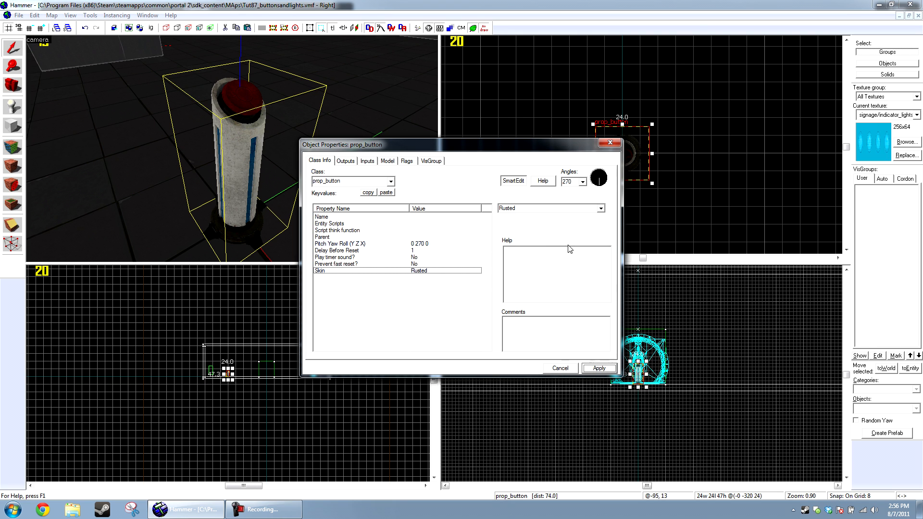
left_click(538, 208)
left_click(545, 217)
left_click(600, 369)
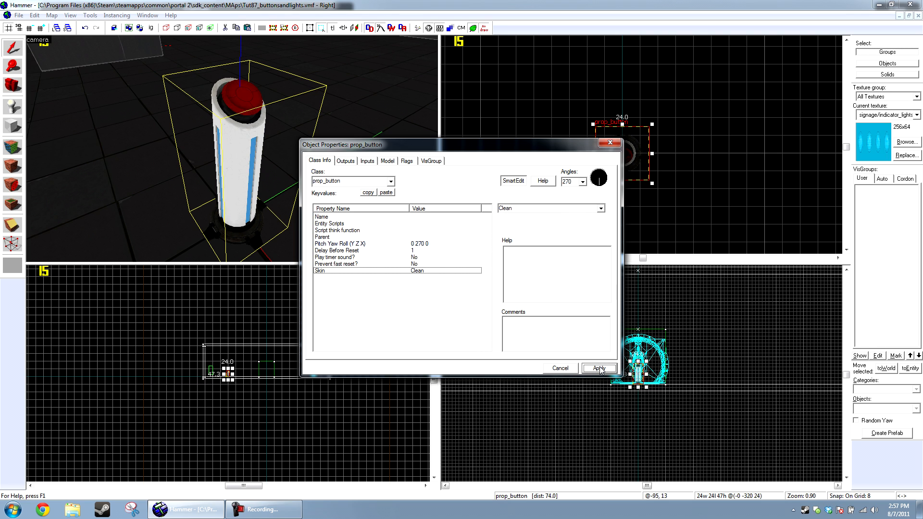
Set the button's Delay Before Reset to 4 and Play timer sound to Yes, and apply the properties.
left_click(358, 250)
left_click_drag(510, 209, 471, 209)
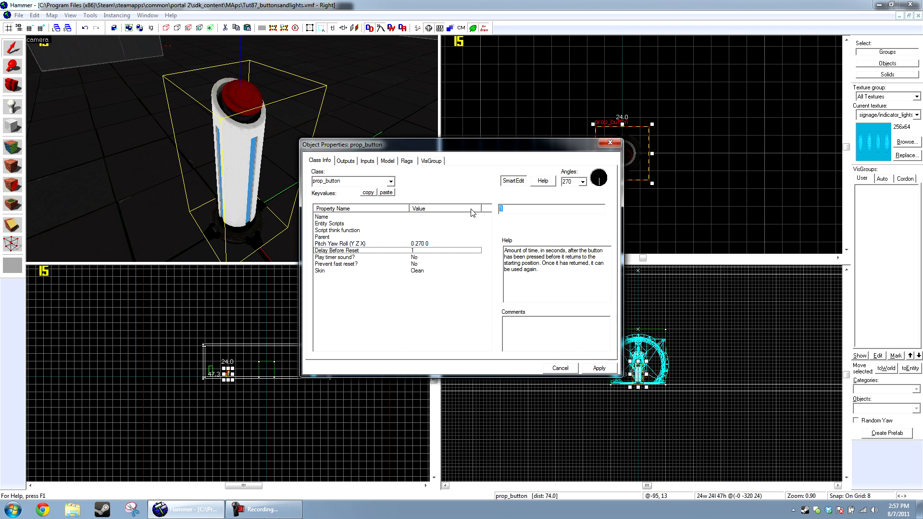
key("Return")
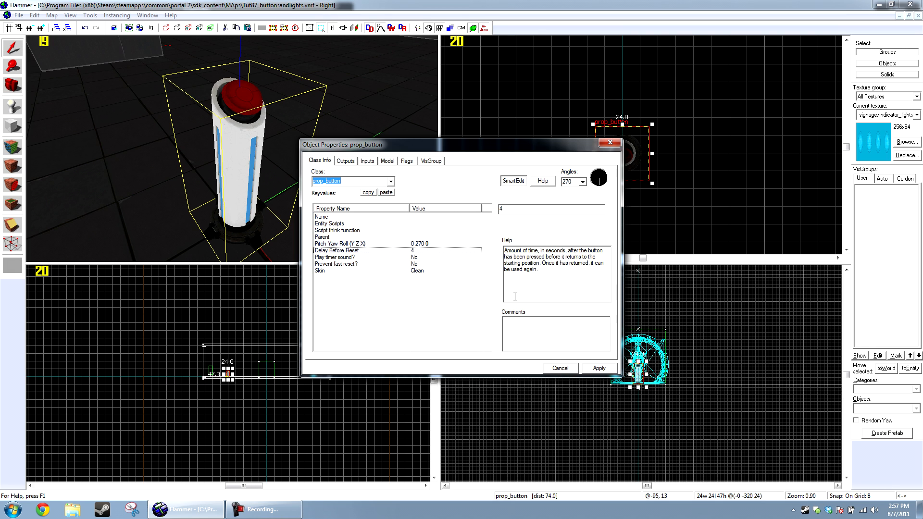
left_click(394, 258)
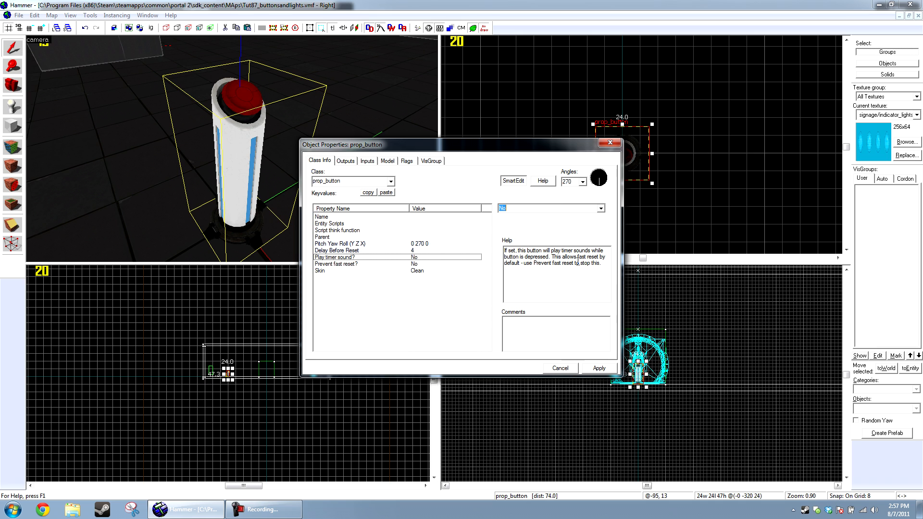
left_click(598, 369)
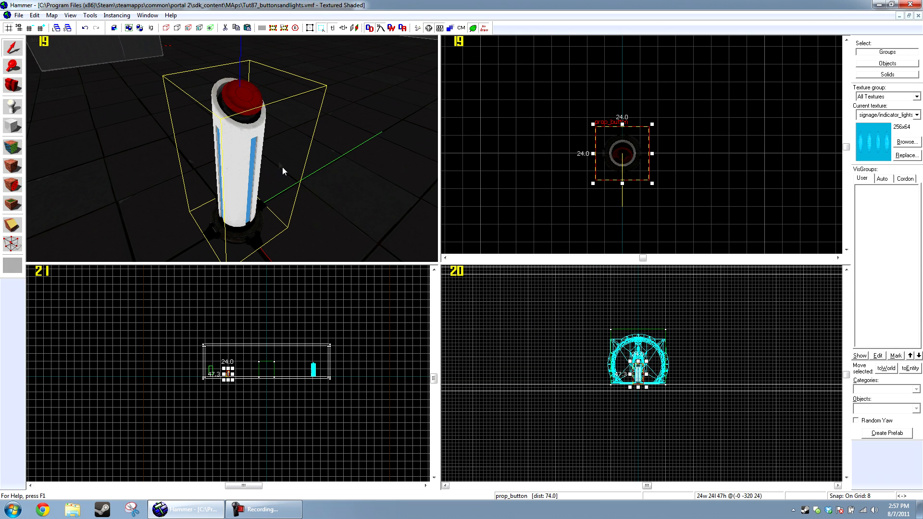
Reopen the button's properties, check the Delay Before Reset setting and close them without changes.
double_click(249, 158)
left_click(421, 251)
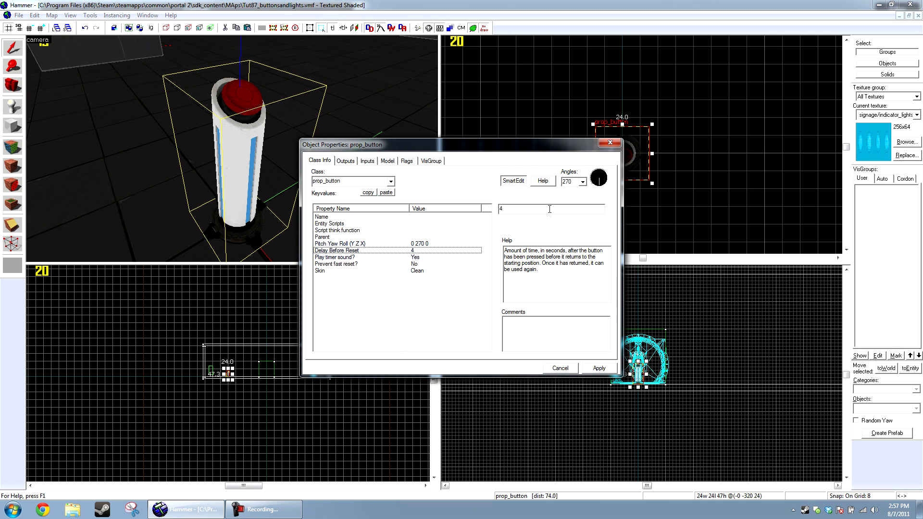
left_click(570, 368)
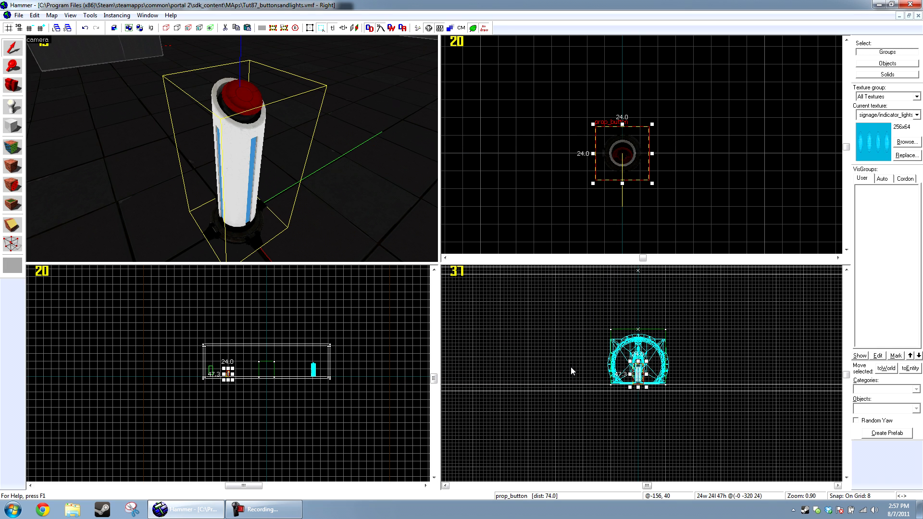
left_click(570, 368)
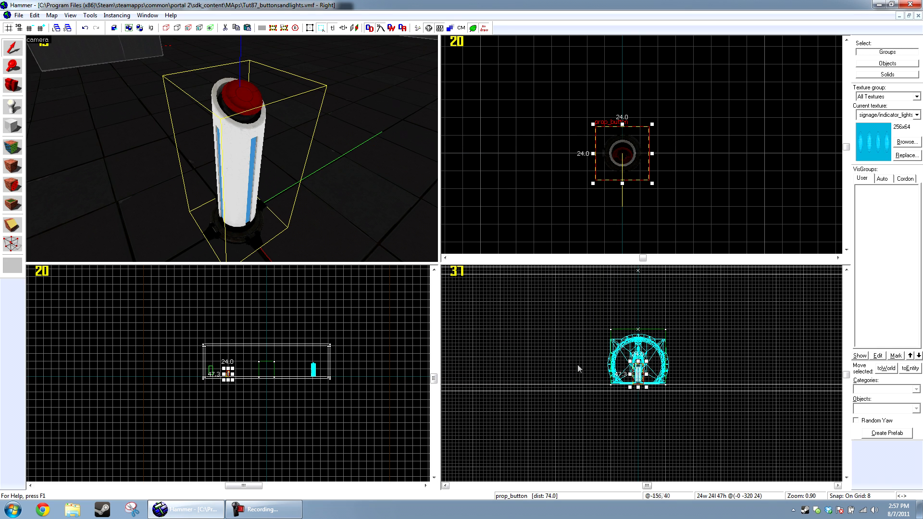
Duplicate the pedestal button and place the copy on the floor about 290 units away along the X axis.
left_click(244, 157)
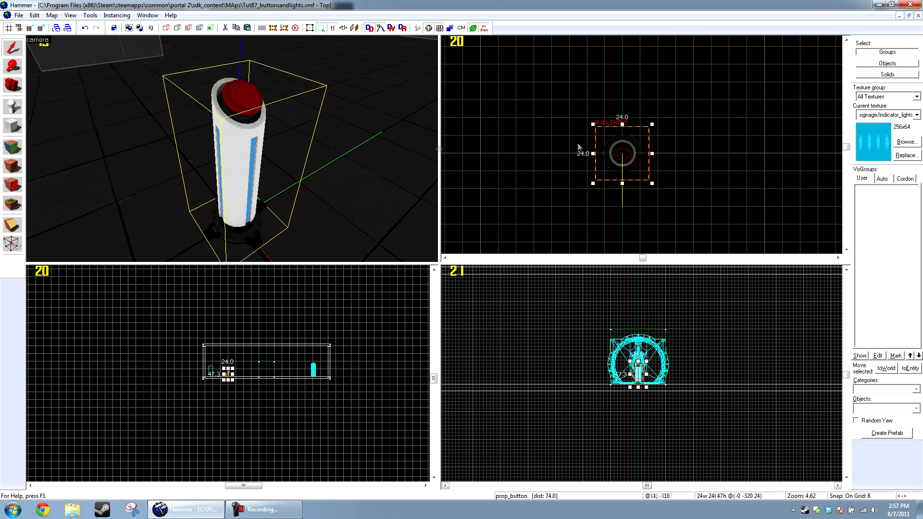
key("z")
key("s")
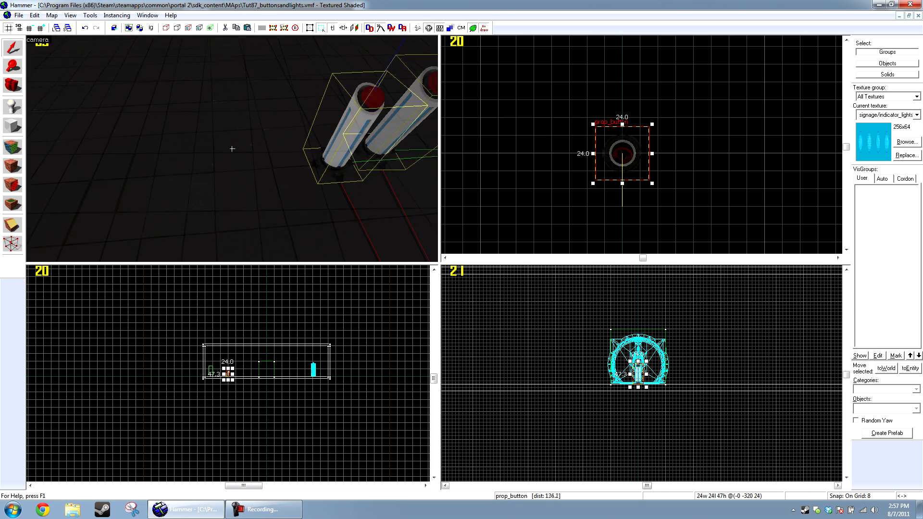
key("z")
left_click(201, 158)
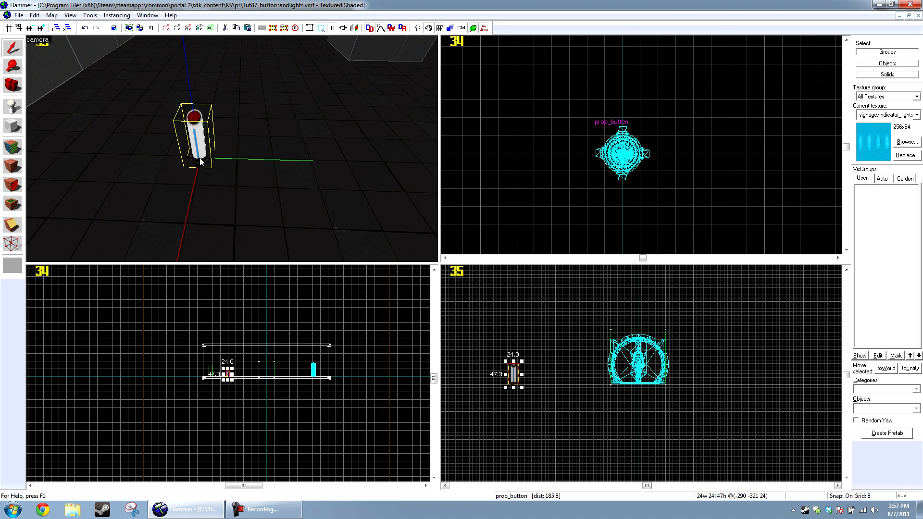
Change the copied button's class to prop_floor_button, apply it and close the properties.
double_click(202, 145)
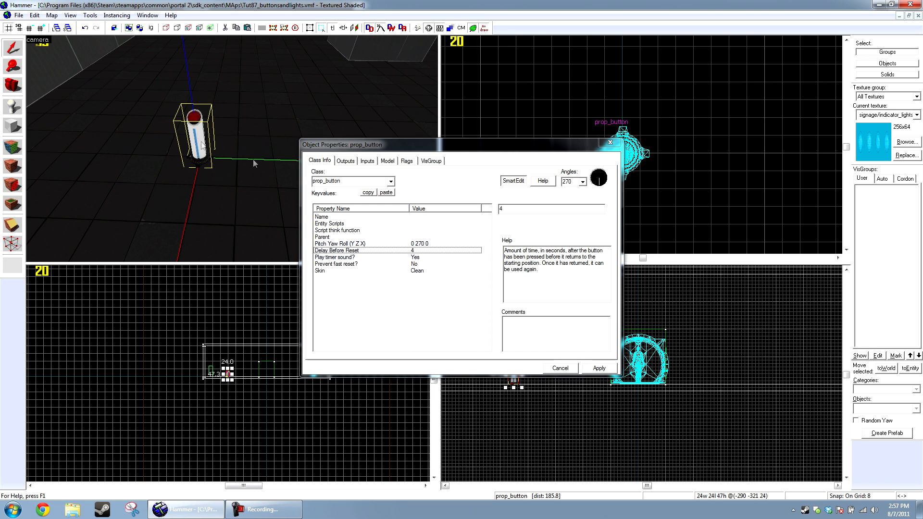
left_click(353, 180)
type("but")
key("Down")
key("Down")
key("Down")
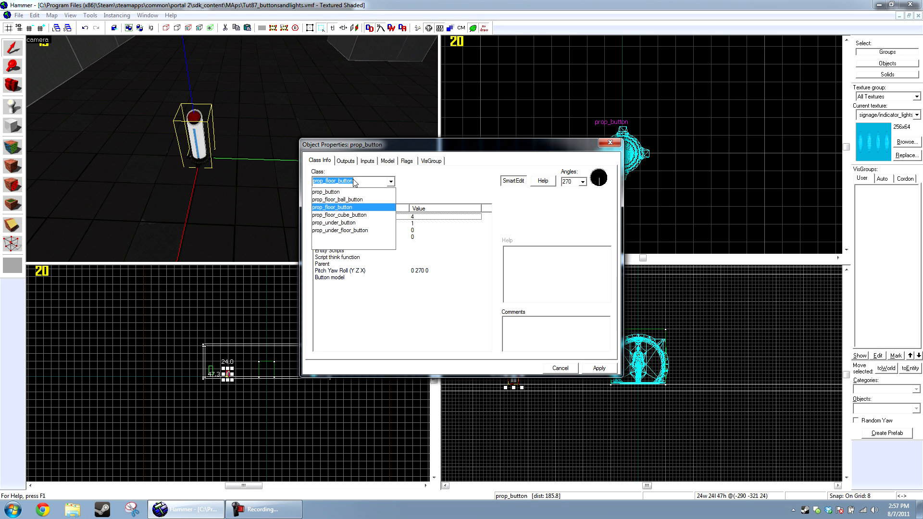
key("Return")
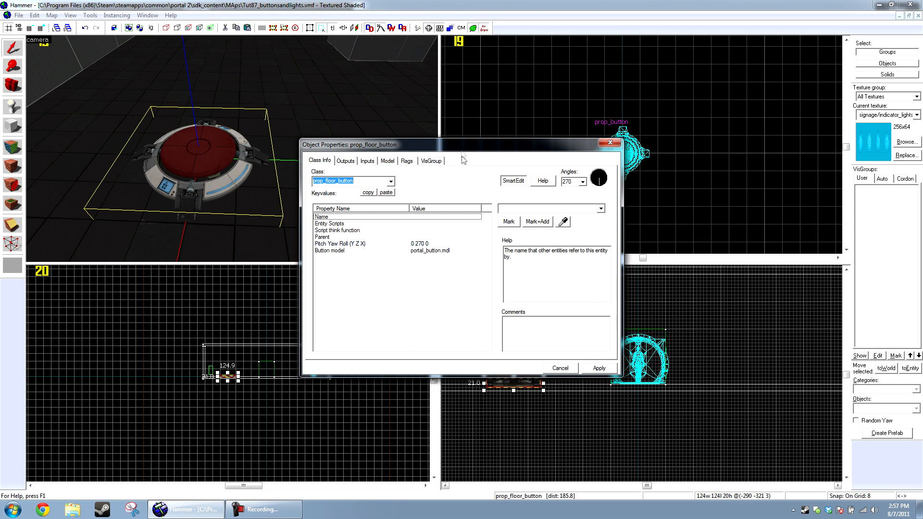
left_click(599, 368)
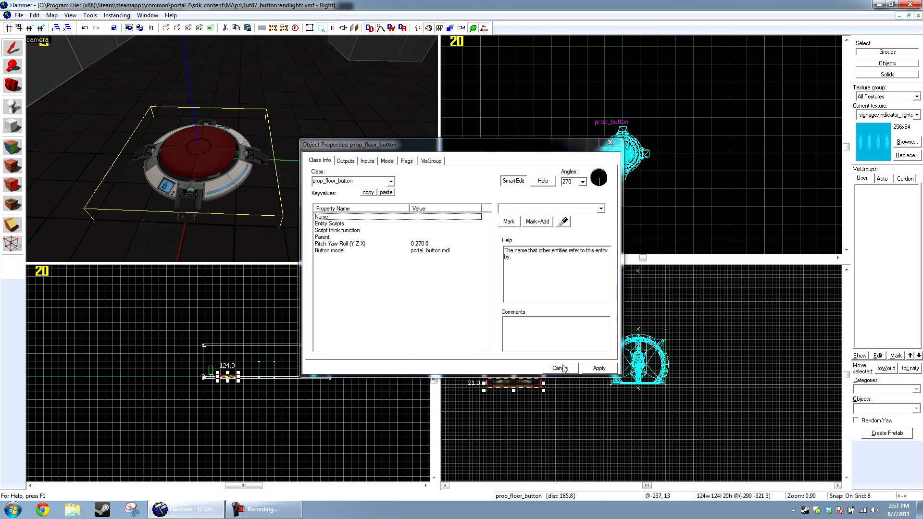
left_click(560, 368)
Centre the 2D views on the floor button and move it to -320, -320.
key("z")
key("w")
key("w")
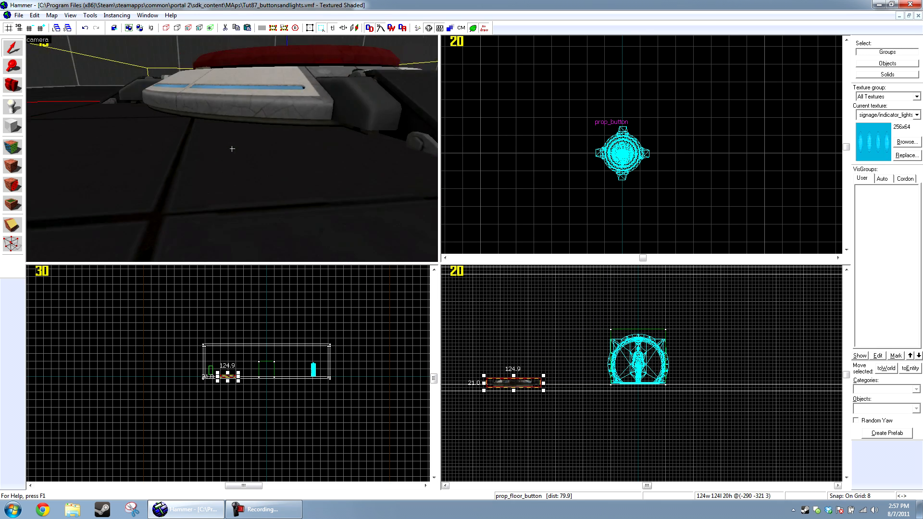
key("s")
key("z")
key("ctrl+e")
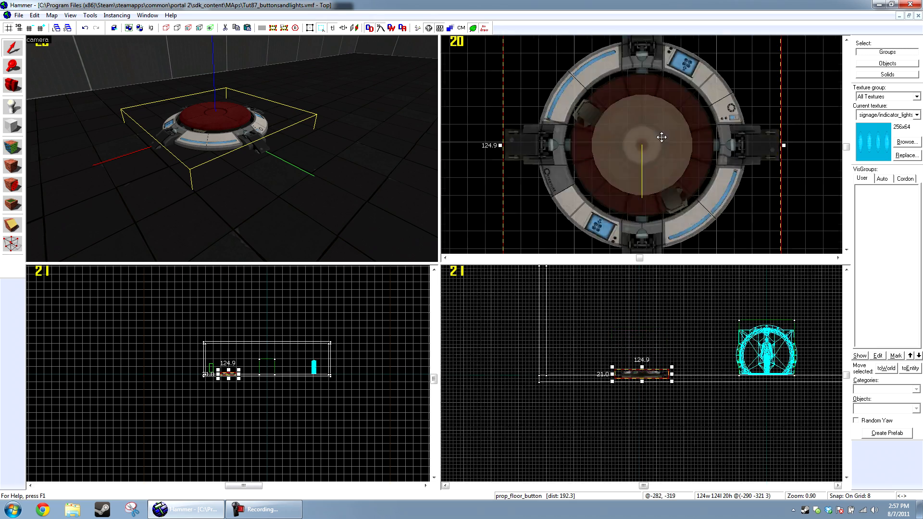
scroll(662, 138, "down", 1, "ctrl")
scroll(670, 133, "down", 8)
scroll(661, 130, "up", 3)
left_click_drag(674, 129, 651, 129)
left_click(629, 70)
Open the floor button's Button model setting and filter the model browser by "button".
double_click(212, 115)
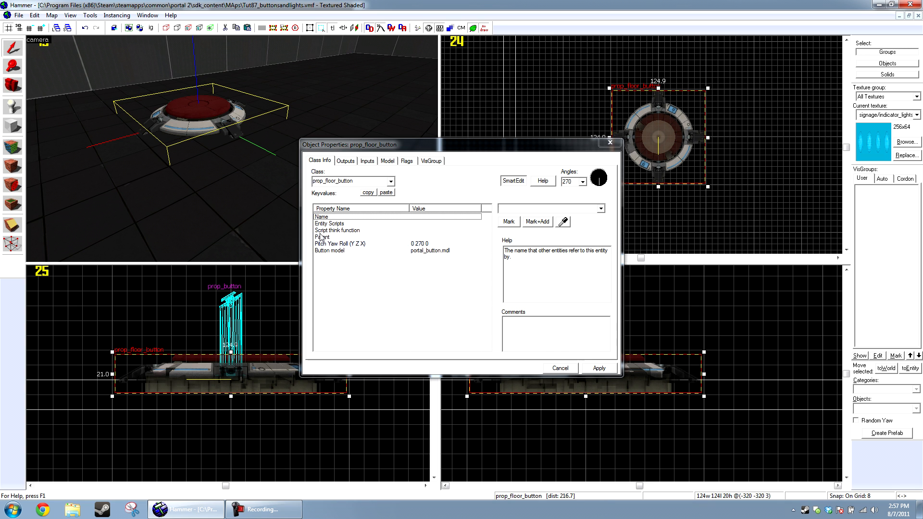
left_click(325, 250)
left_click(508, 222)
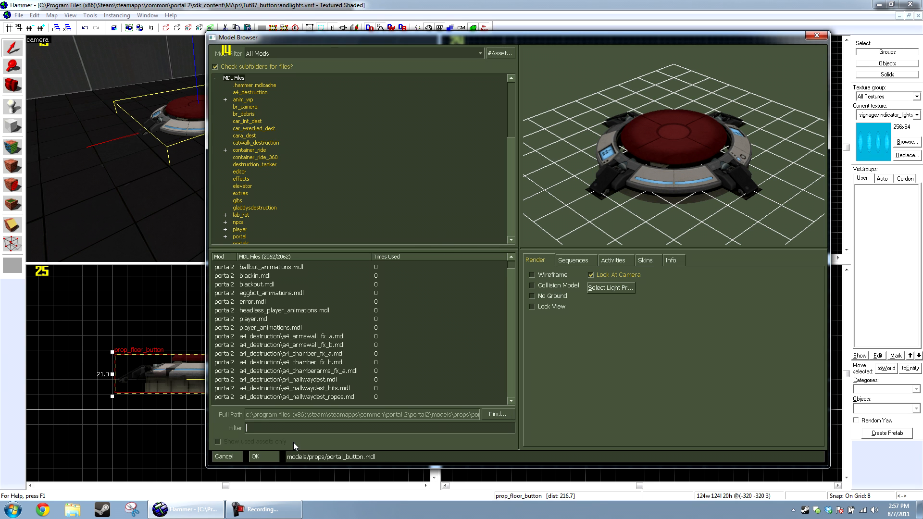
type("button")
key("Down")
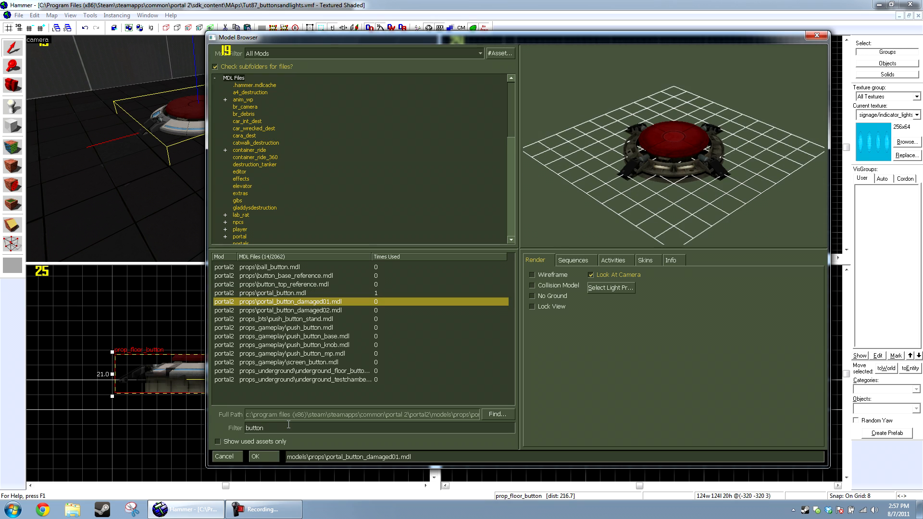
Preview the portal_button_damaged01 and portal_button_damaged02 models, leave the browser without choosing one, and close the floor button's properties.
left_click_drag(654, 149, 682, 137)
left_click(341, 309)
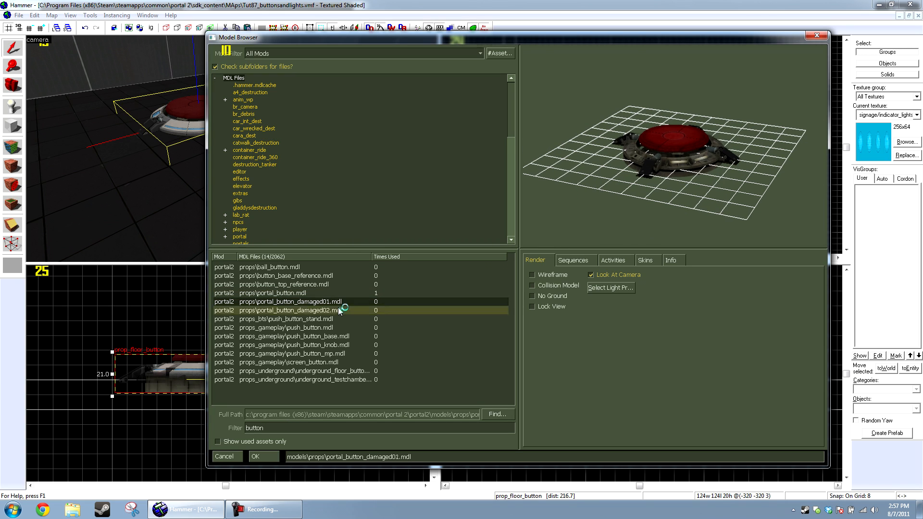
left_click(332, 303)
left_click(328, 294)
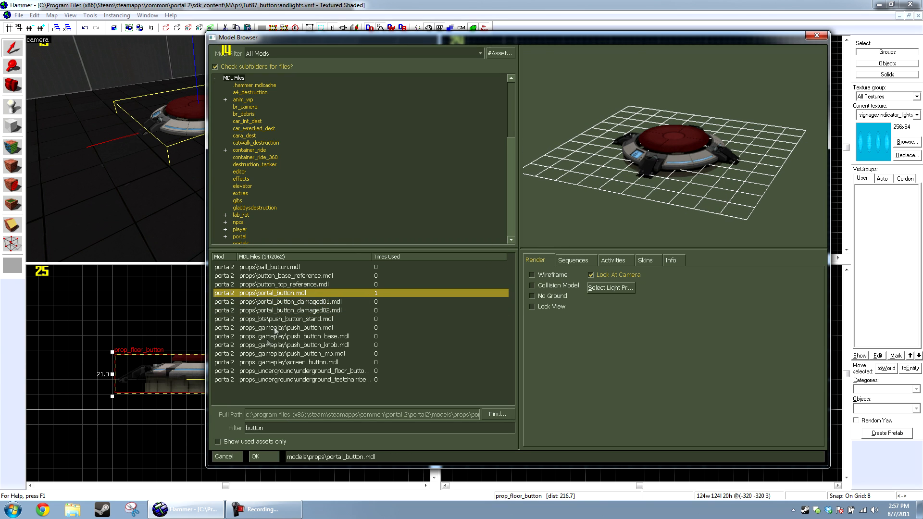
left_click(224, 457)
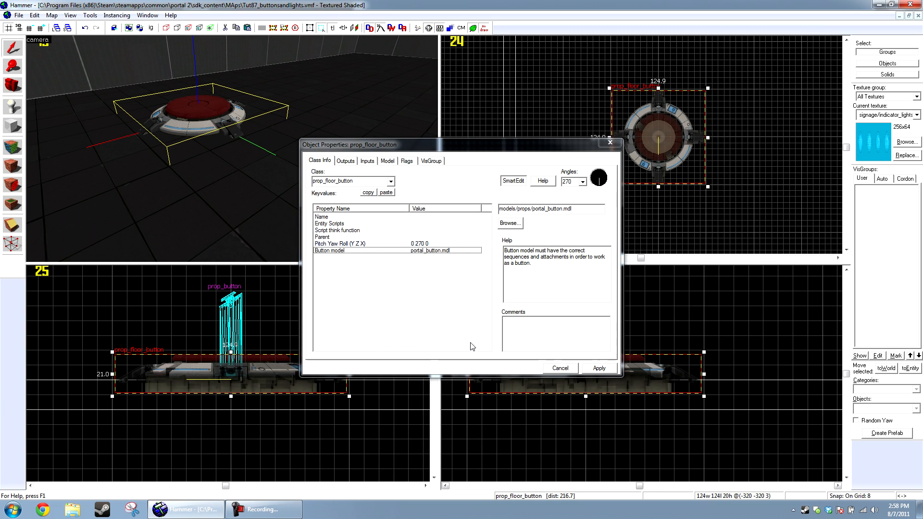
left_click(599, 368)
left_click(560, 368)
left_click(641, 312)
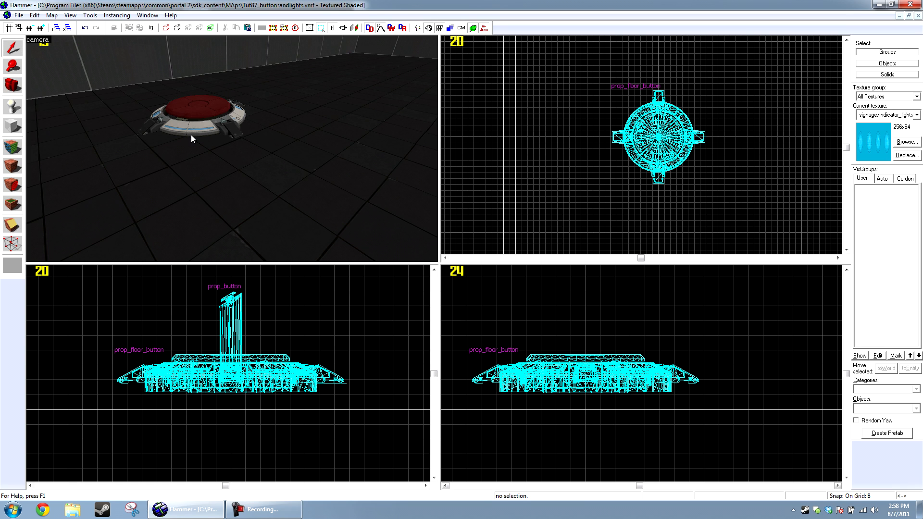
Bring the floor around the pedestal button into the camera view and choose signage/indicator_lights/indicator_lights_floor as the current texture.
key("z")
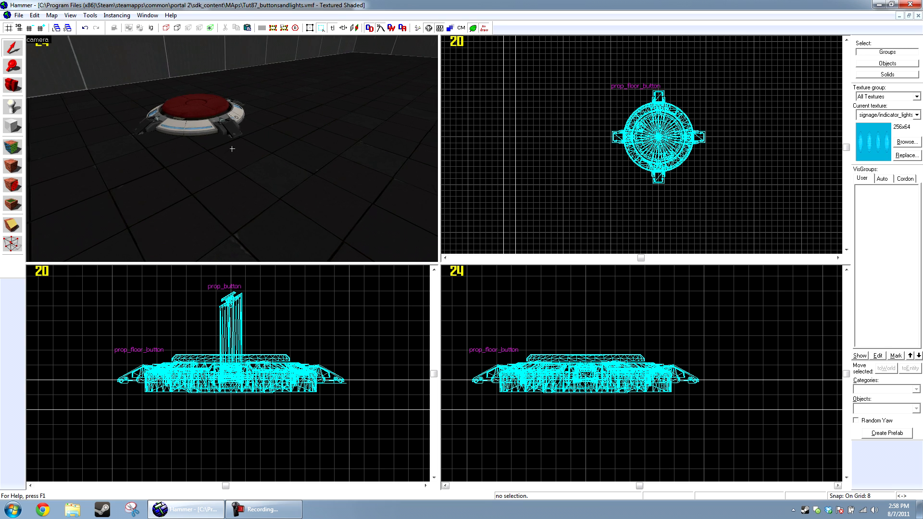
key("z")
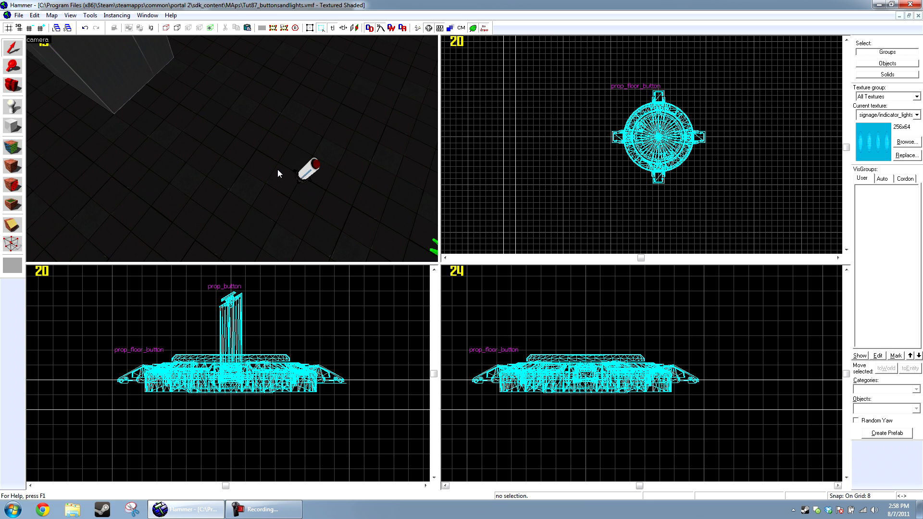
left_click(906, 142)
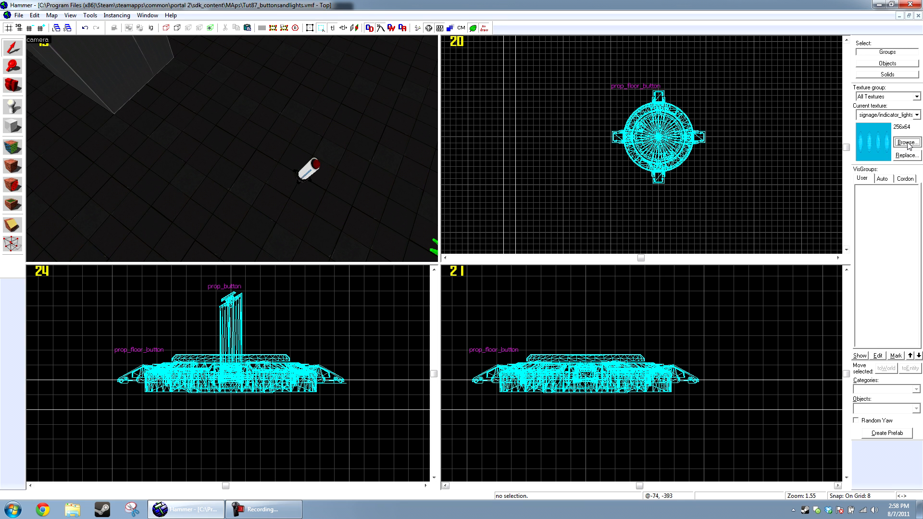
left_click(113, 482)
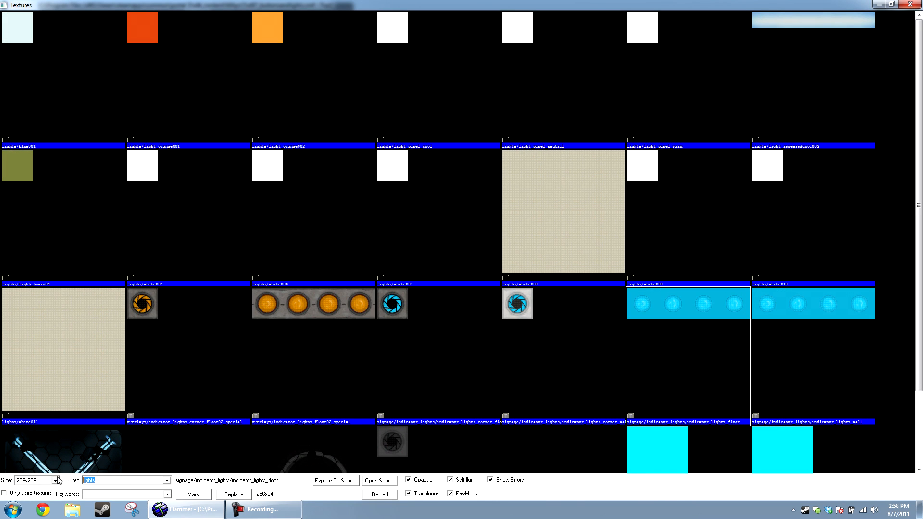
left_click(564, 235)
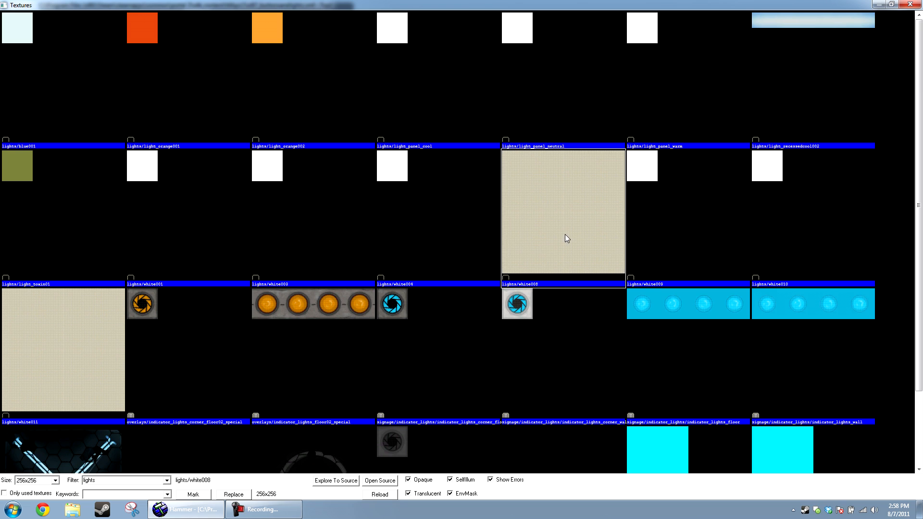
scroll(565, 239, "down", 2)
left_click(653, 242)
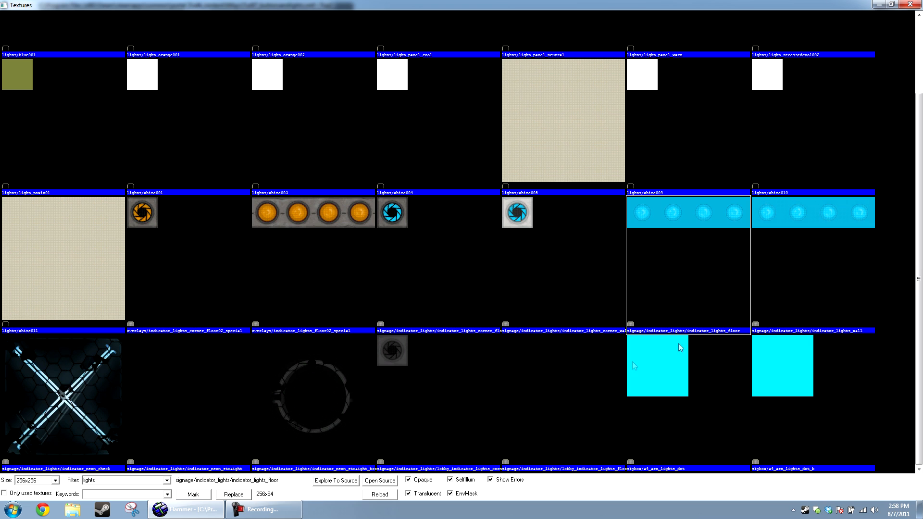
double_click(660, 212)
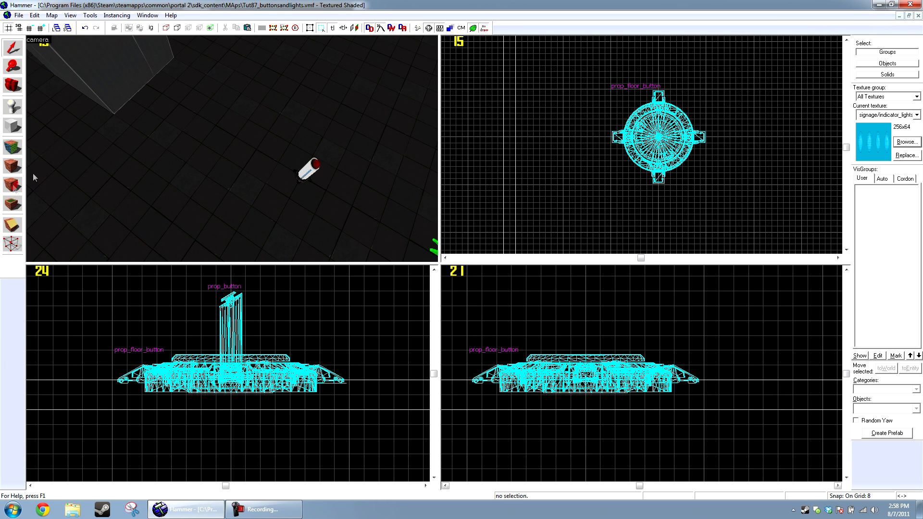
Place an indicator light overlay on the floor near the pedestal button, select it and briefly view its properties.
left_click(13, 211)
left_click(254, 153)
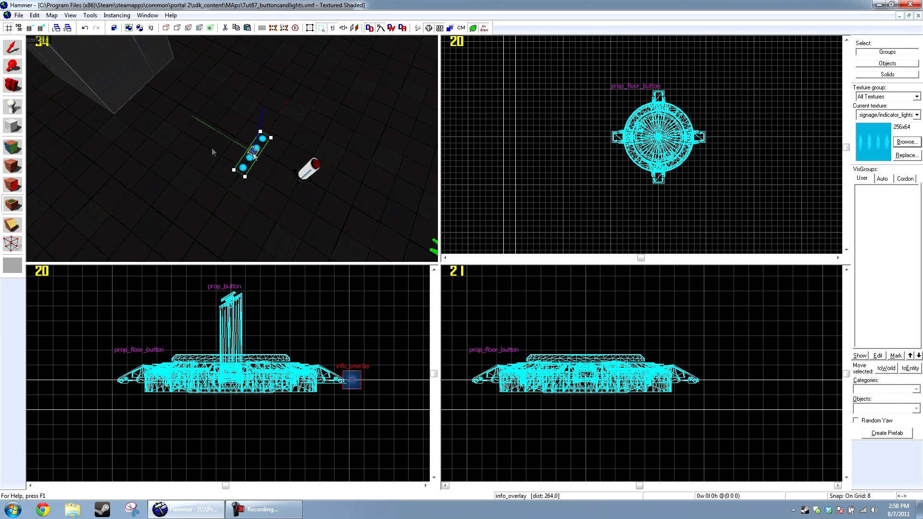
left_click(8, 52)
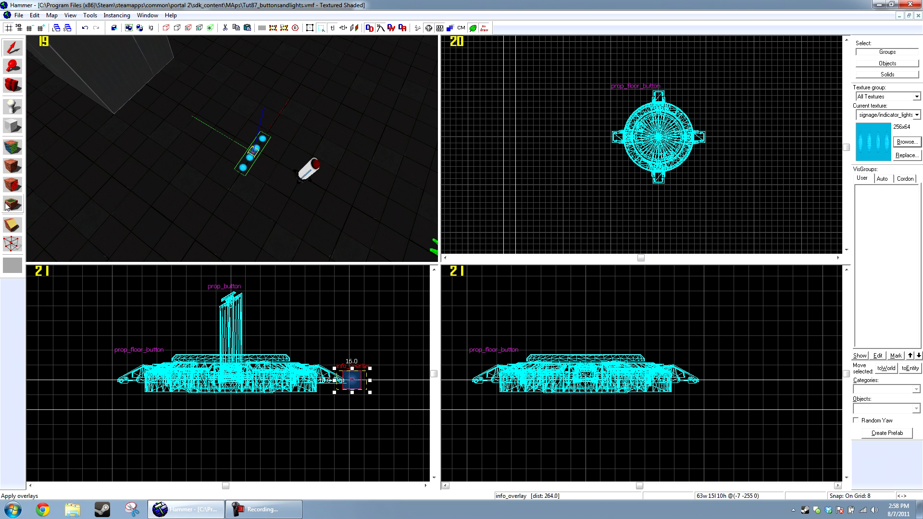
double_click(255, 153)
left_click(558, 367)
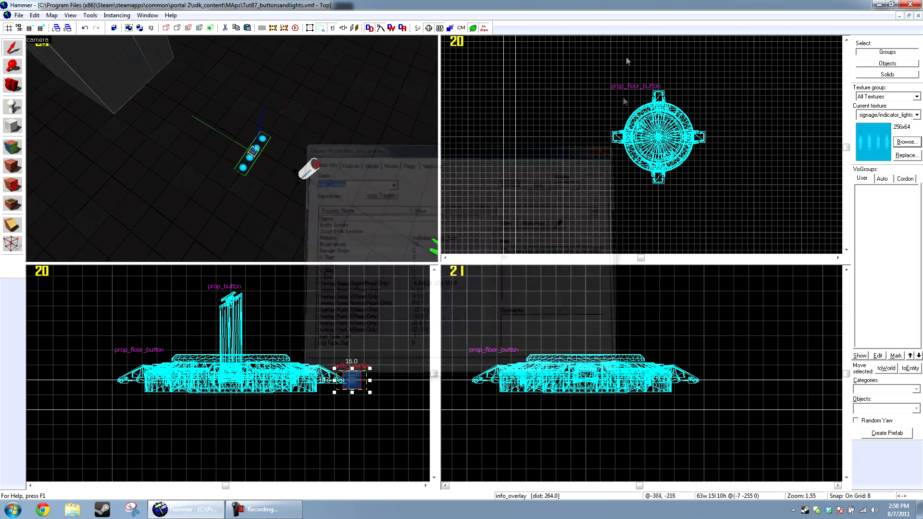
Rotate the overlay 90 degrees and move it to 0, -272, in line with the pedestal button.
key("ctrl+e")
scroll(623, 87, "down", 8)
scroll(622, 134, "up", 12)
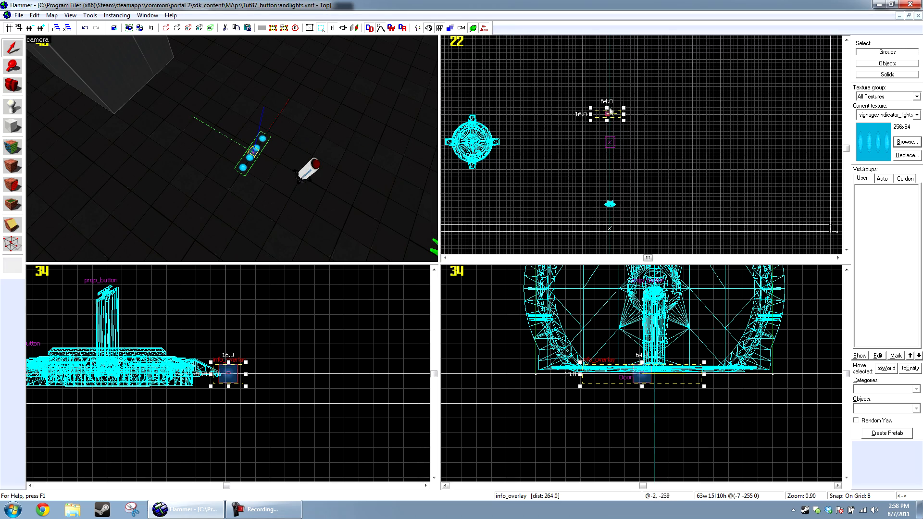
left_click(623, 110)
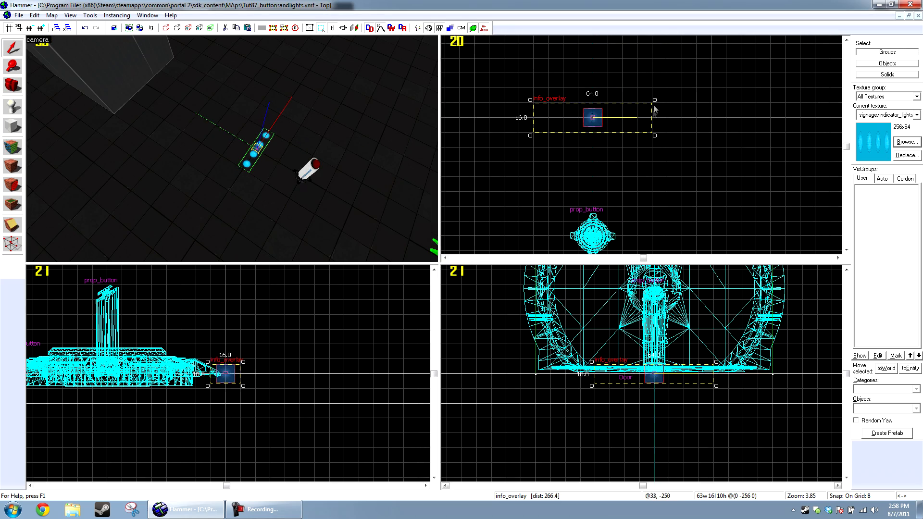
left_click_drag(652, 102, 603, 168)
left_click_drag(601, 101, 591, 126)
left_click(593, 124)
left_click(593, 125)
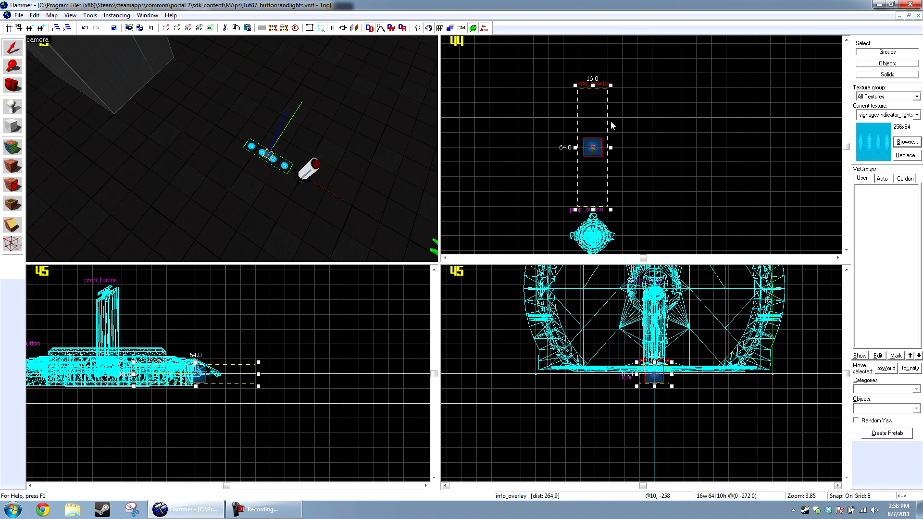
Set the grid size to 16 and toggle grid snapping off and back on.
key("bracketright")
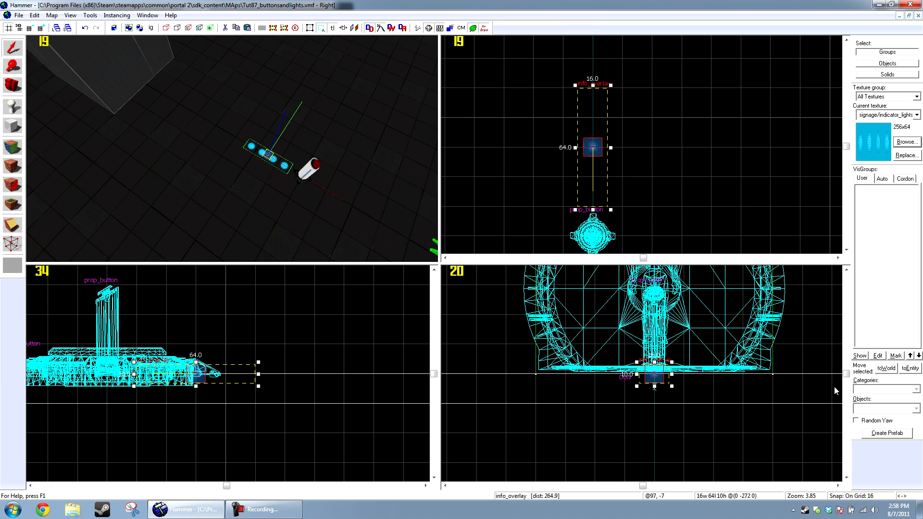
key("shift+w")
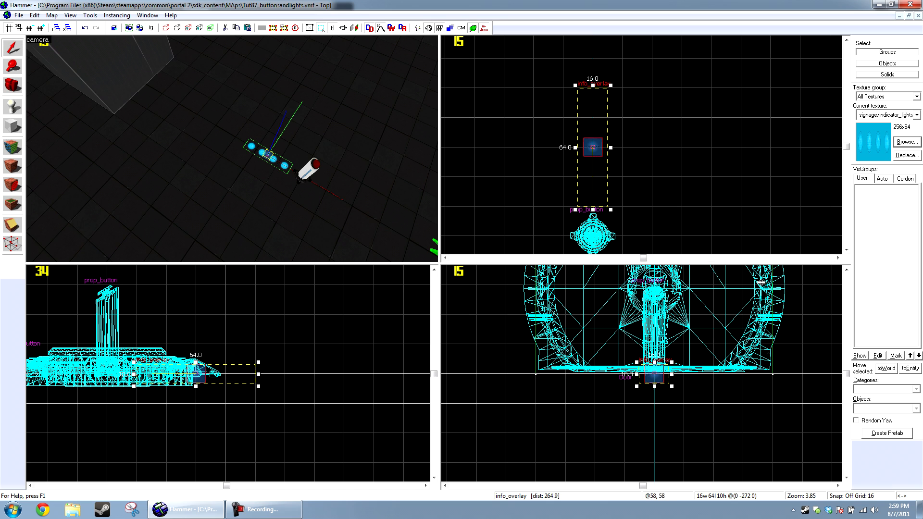
key("shift+w")
Duplicate the light overlay end to end, away from the pedestal button, and delete the copy.
middle_click_drag(651, 100, 697, 107)
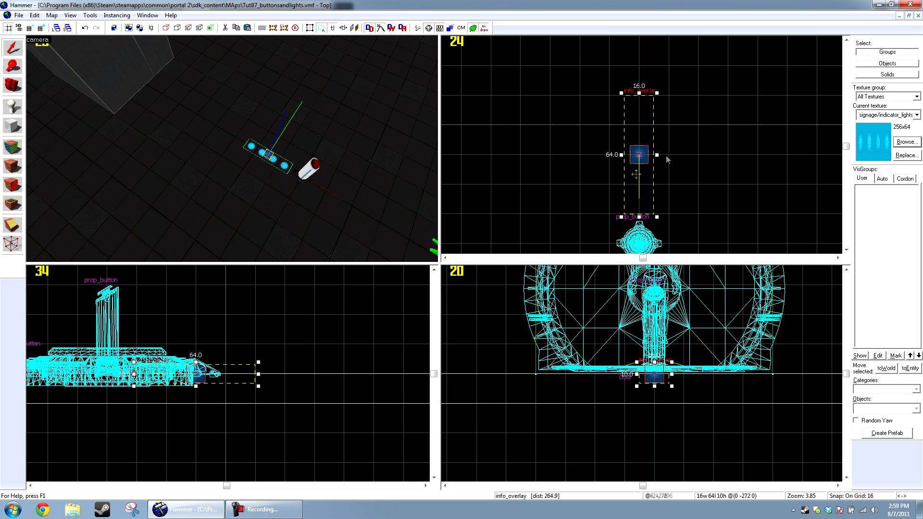
left_click_drag(631, 189, 620, 99)
left_click(338, 116)
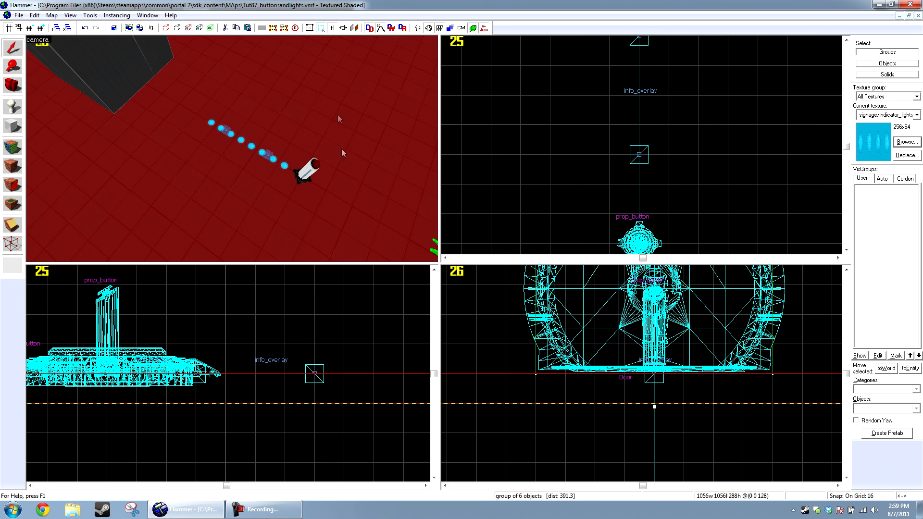
left_click(231, 130)
key("Delete")
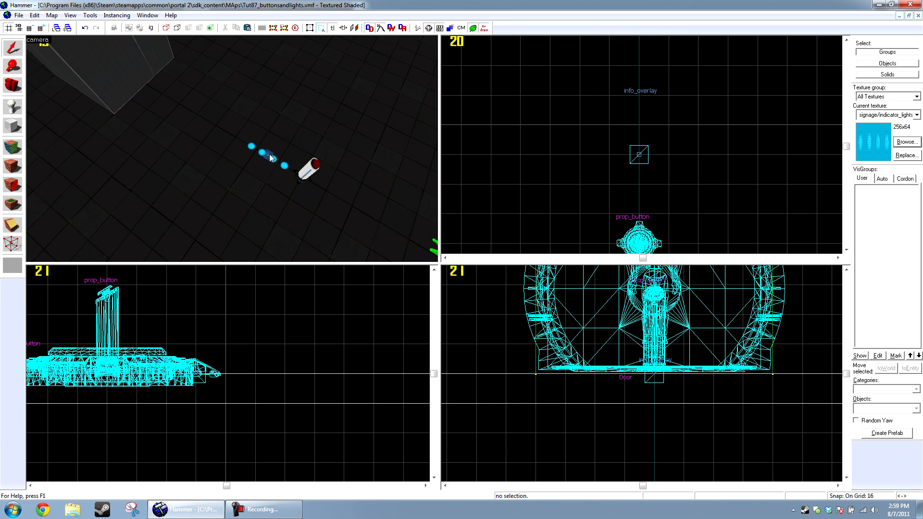
Stretch the remaining overlay from the pedestal button toward the func_detail block to a length of 208 units.
left_click(270, 158)
scroll(659, 192, "down", 3)
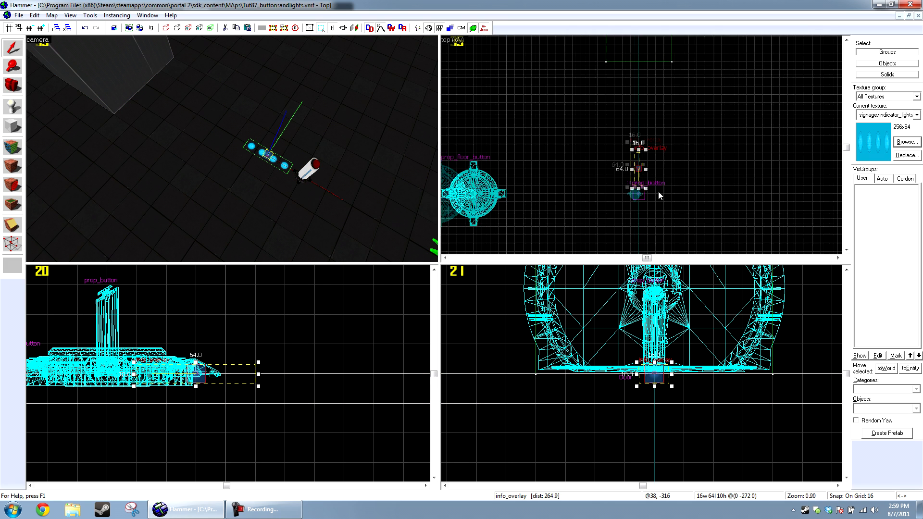
scroll(652, 137, "up", 3)
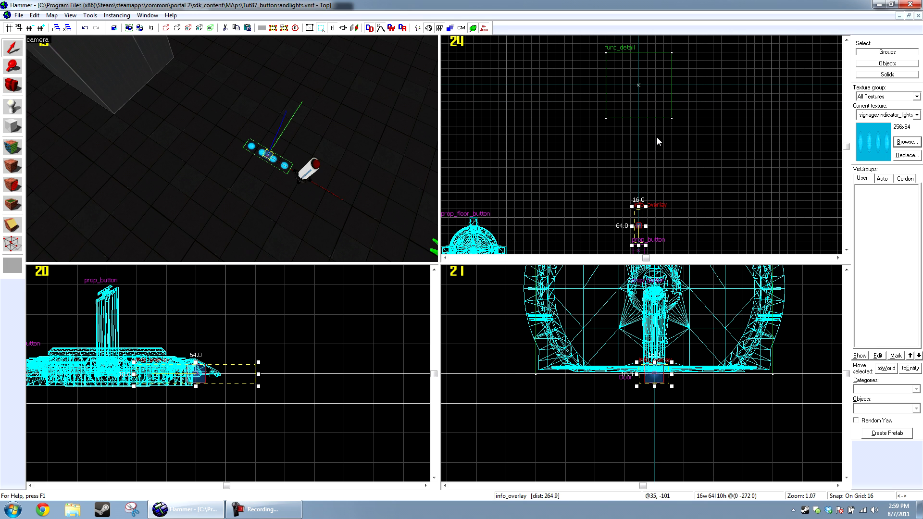
left_click_drag(638, 206, 648, 133)
key("w")
key("a")
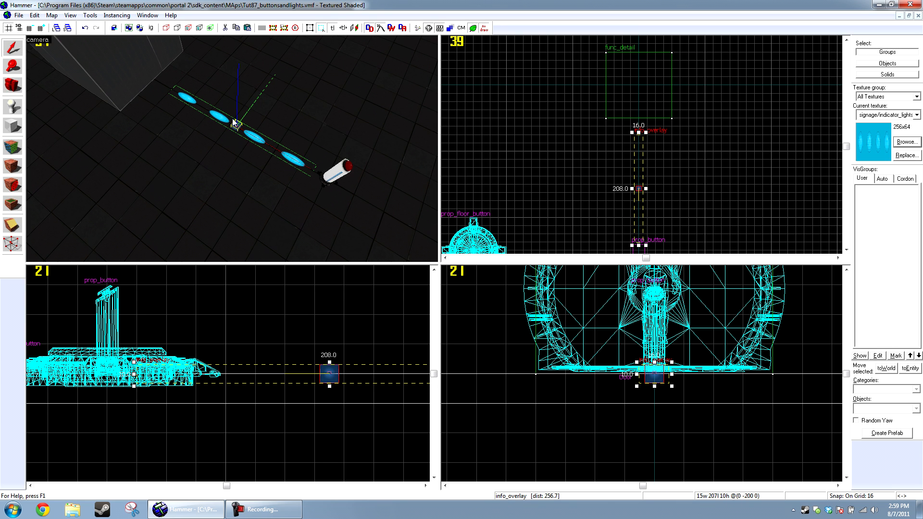
scroll(653, 128, "down", 2)
scroll(642, 170, "up", 4)
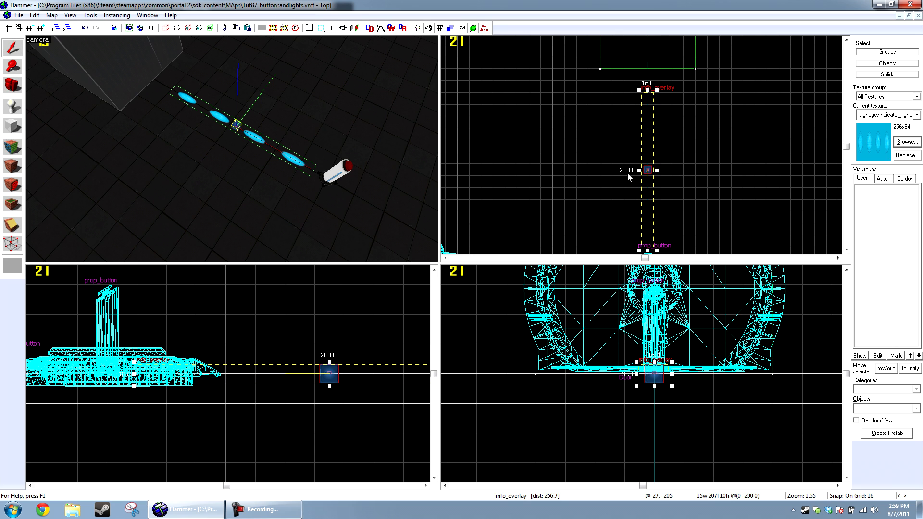
Switch to Calculator and divide the overlay's length of 208 by 64, and put the calculator away.
left_click(19, 510)
type("calc")
key("Return")
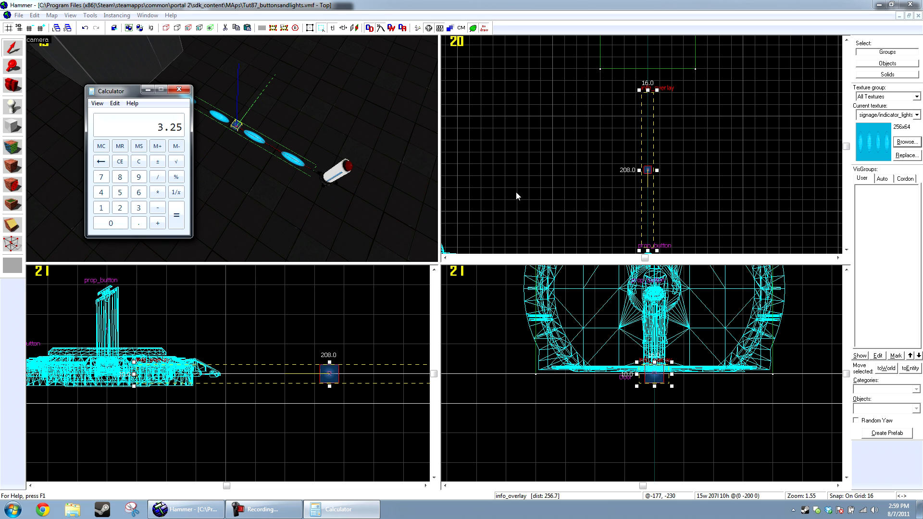
left_click_drag(132, 96, 370, 113)
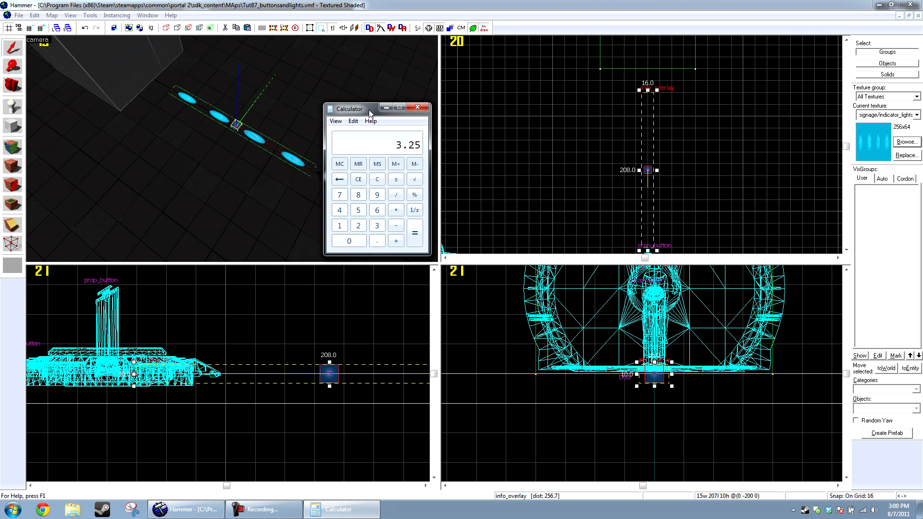
left_click(389, 4)
Set the stretched overlay's U End to 3.25, apply it and close the properties to inspect the lights.
double_click(238, 126)
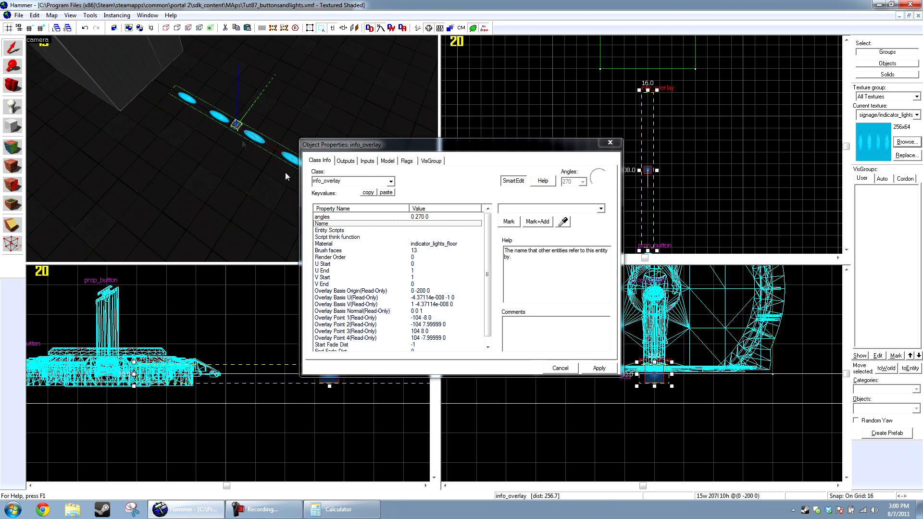
left_click(335, 272)
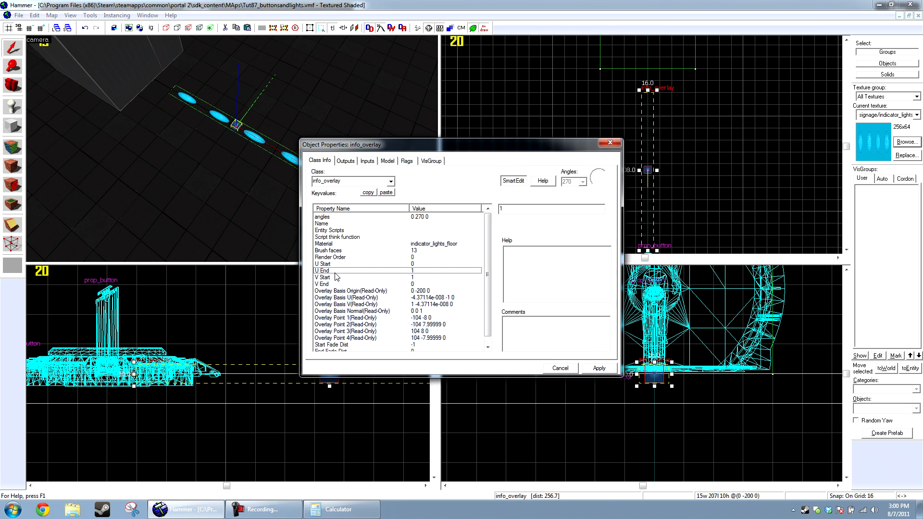
left_click_drag(470, 146, 456, 250)
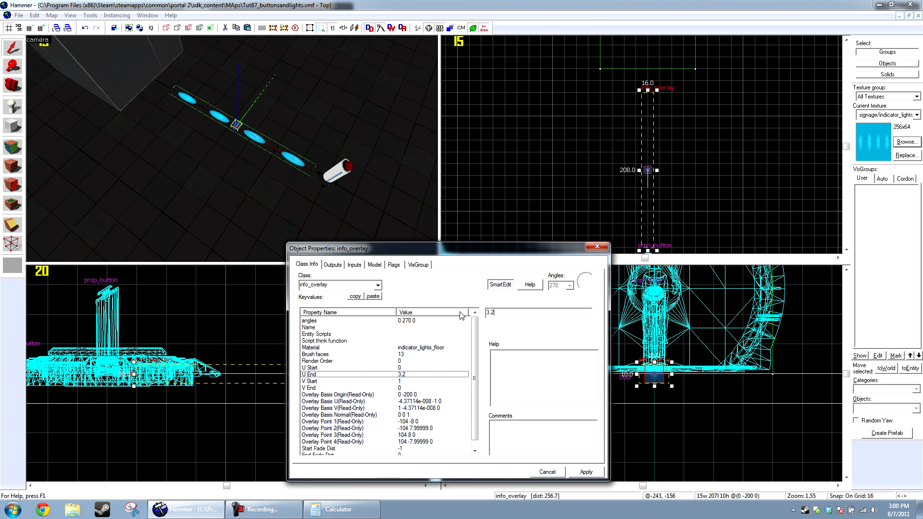
key("Return")
left_click(589, 470)
key("Escape")
key("Escape")
key("z")
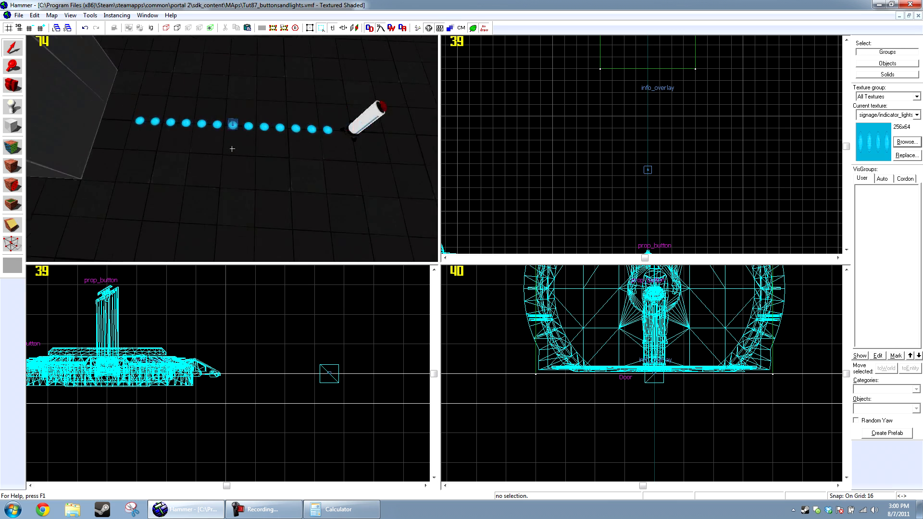
Name the stretched light overlay Indicatorlights_1 and apply the change.
key("z")
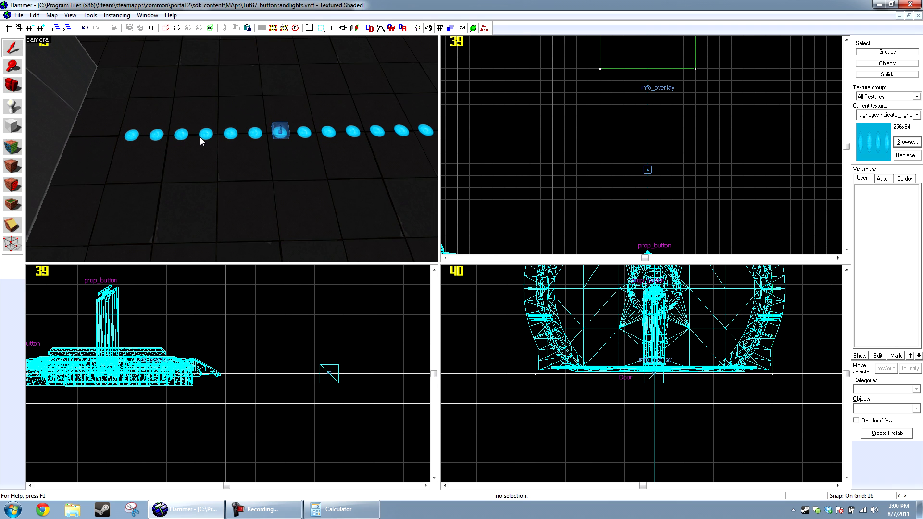
key("s")
key("d")
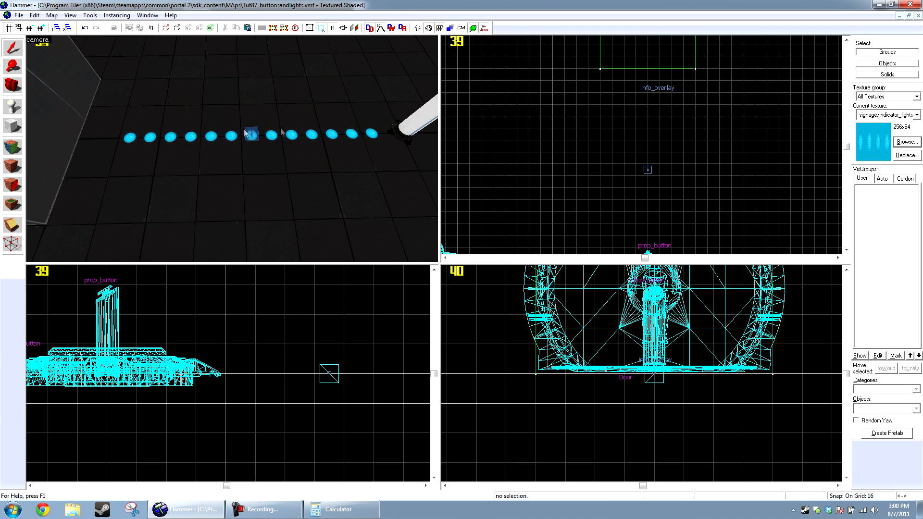
double_click(251, 135)
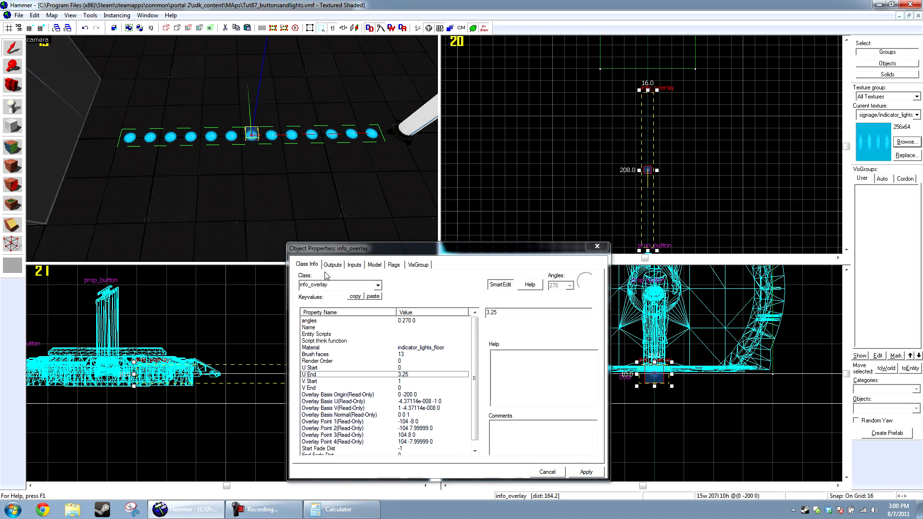
left_click(327, 327)
type("In")
key("Down")
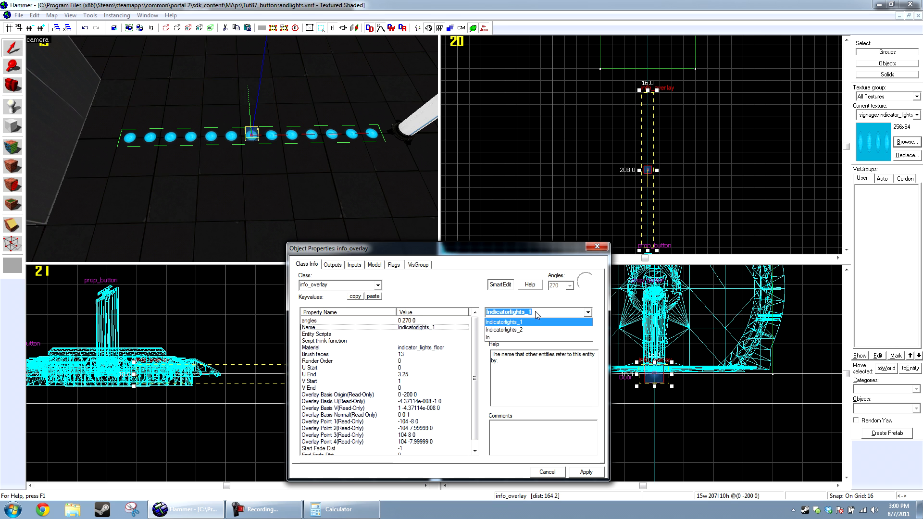
key("Return")
left_click(584, 471)
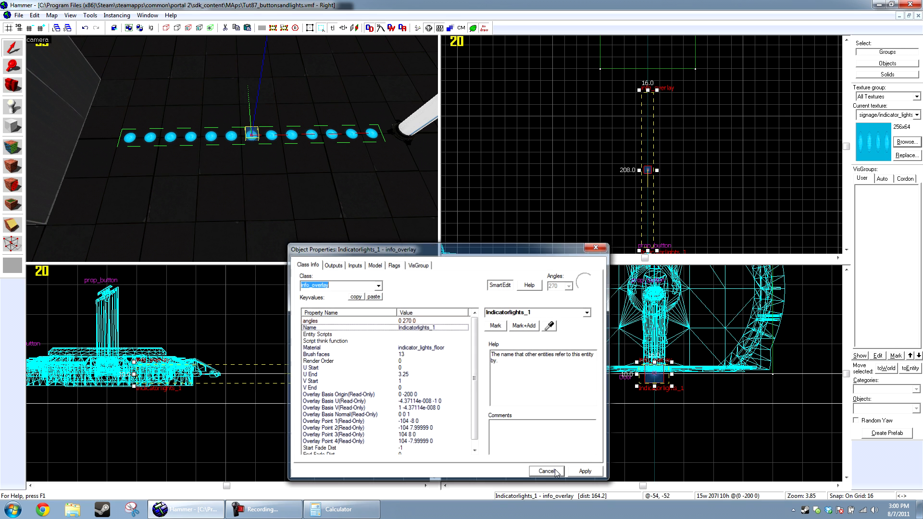
Choose the blue floor corner indicator light texture and place it as a 16-unit overlay on the floor beside the light strip.
key("a")
key("s")
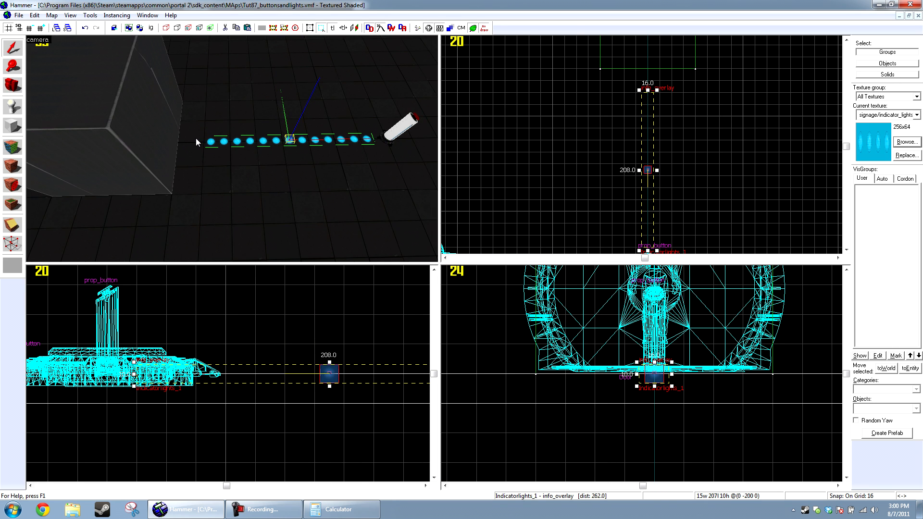
left_click(898, 142)
left_click(399, 347)
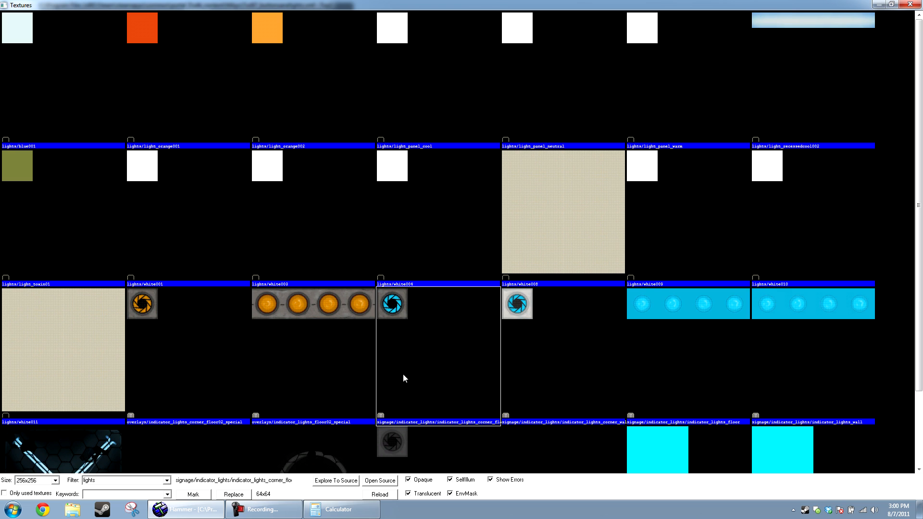
double_click(416, 333)
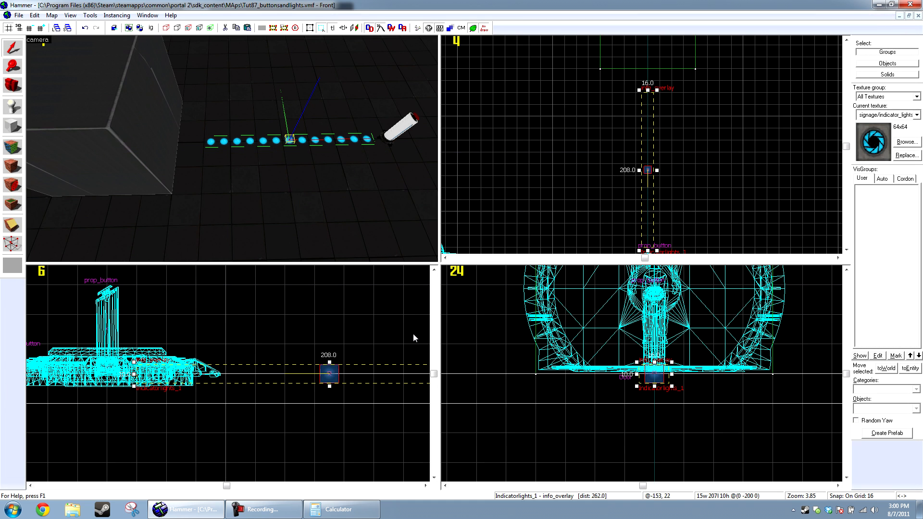
left_click(305, 174)
left_click(12, 47)
key("ctrl+shift+e")
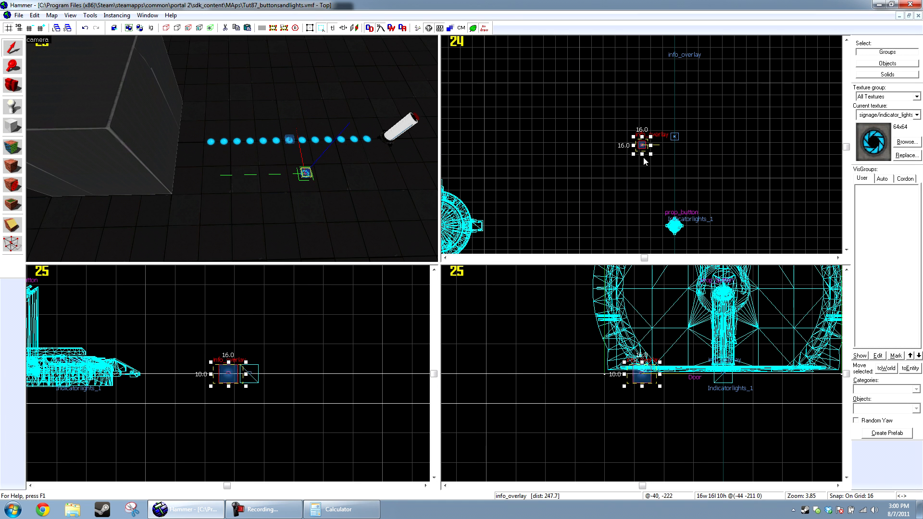
Move the corner overlay to the end of the light strip beside the func_detail block.
scroll(610, 186, "down", 4)
left_click_drag(645, 145, 616, 188)
scroll(655, 84, "up", 5)
key("bracketleft")
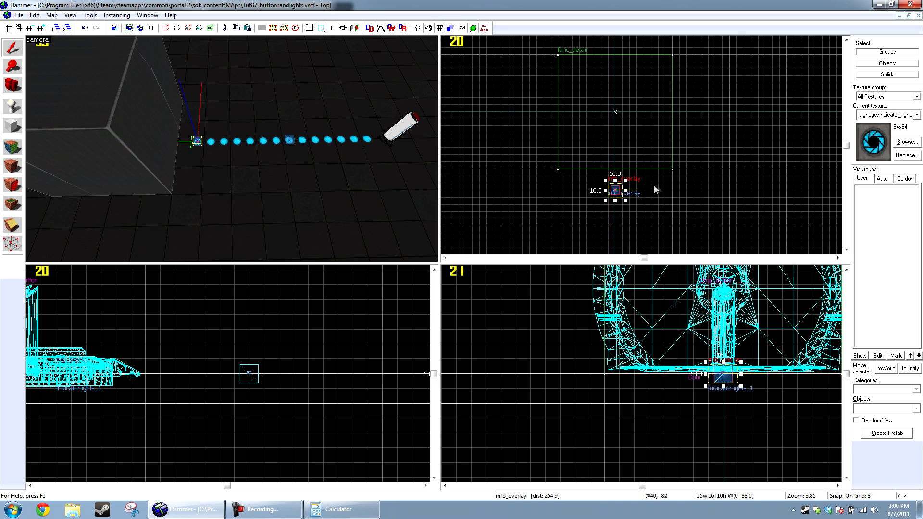
key("bracketright")
key("Escape")
scroll(206, 138, "up", 2)
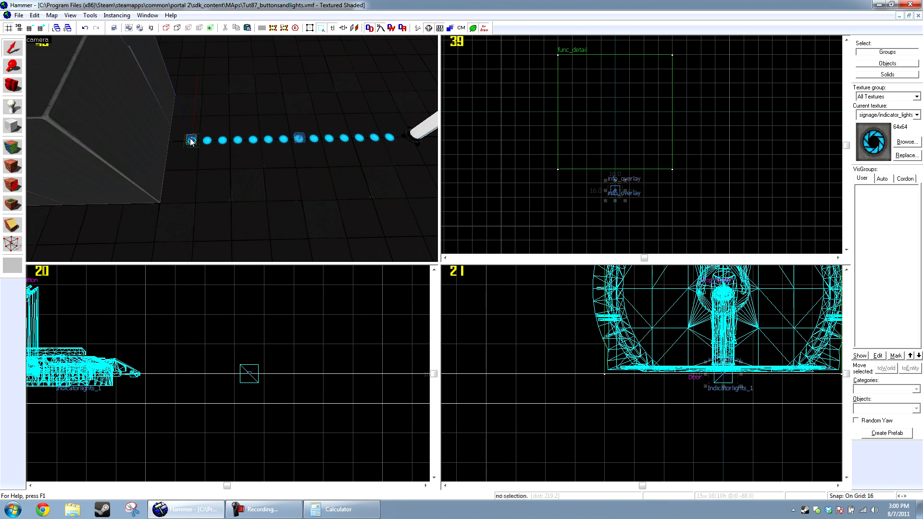
Give the corner overlay the name Indicatorlights_1 by picking it from the light strip, and apply it.
double_click(191, 140)
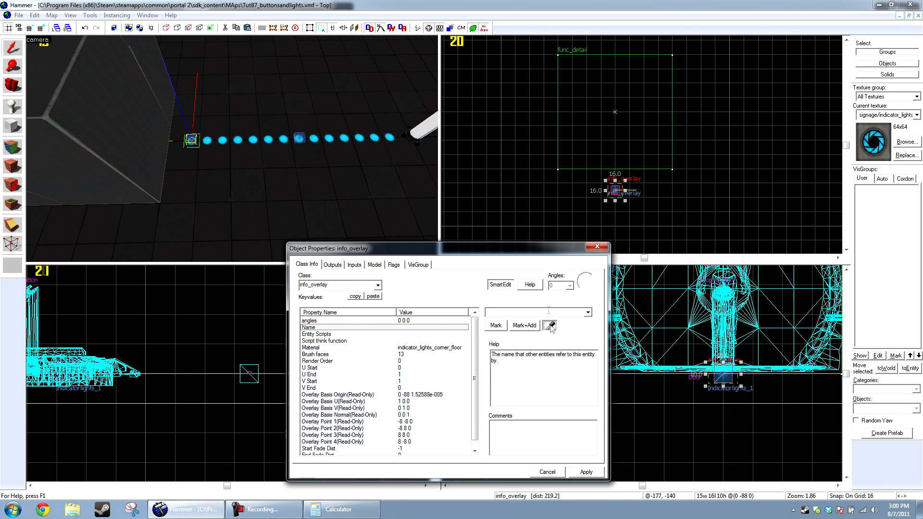
left_click(299, 138)
left_click(586, 473)
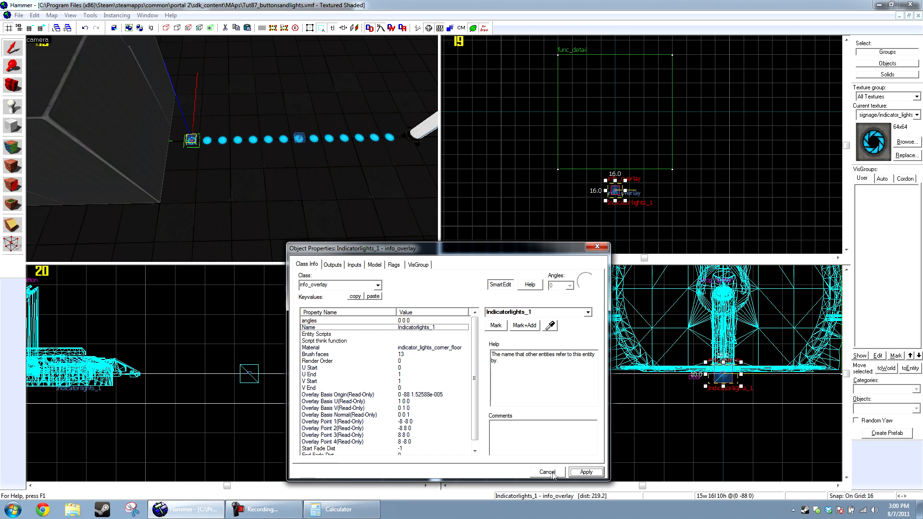
Duplicate the 208-unit light strip and align the copy perpendicular to it, starting flush against the corner overlay.
left_click(299, 139)
scroll(662, 79, "down", 5)
scroll(647, 112, "up", 6)
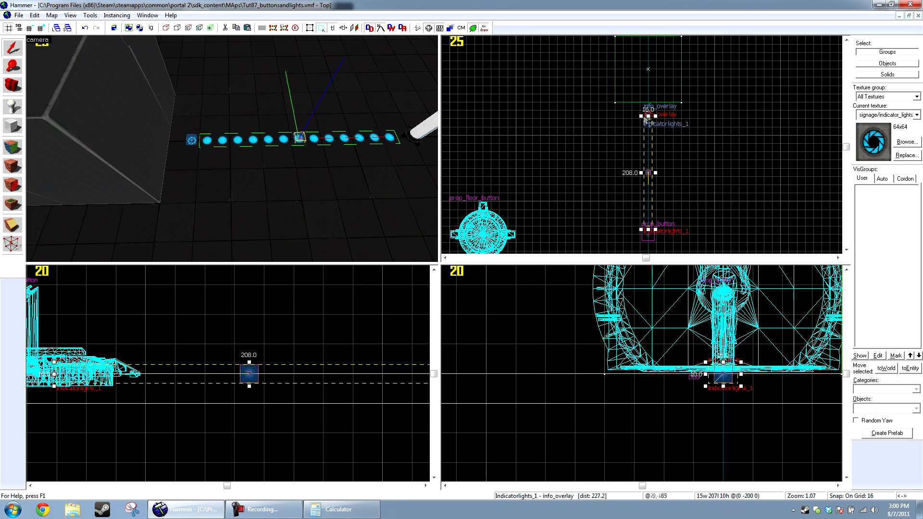
mouse_move(649, 124)
left_mouse_down("shift")
mouse_move(578, 116)
mouse_move(620, 159)
mouse_move(620, 111)
mouse_move(659, 125)
left_mouse_up("shift")
scroll(620, 111, "up", 7)
key("bracketleft")
key("bracketleft")
scroll(681, 113, "down", 7)
scroll(648, 112, "up", 7)
key("bracketleft")
key("bracketleft")
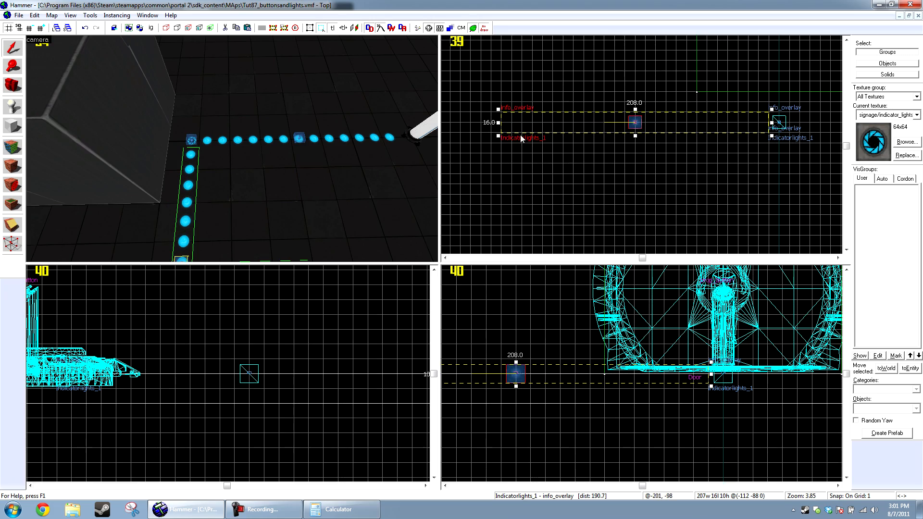
Shorten the duplicated strip to 64 units from its far end, keeping it flush with the corner overlay.
key("bracketright")
key("bracketright")
key("bracketright")
key("bracketright")
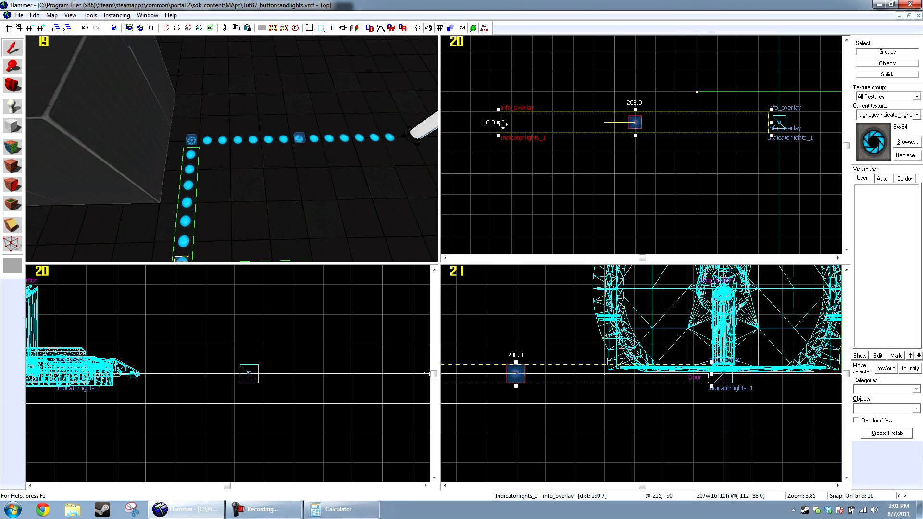
left_click_drag(498, 122, 664, 123)
key("bracketleft")
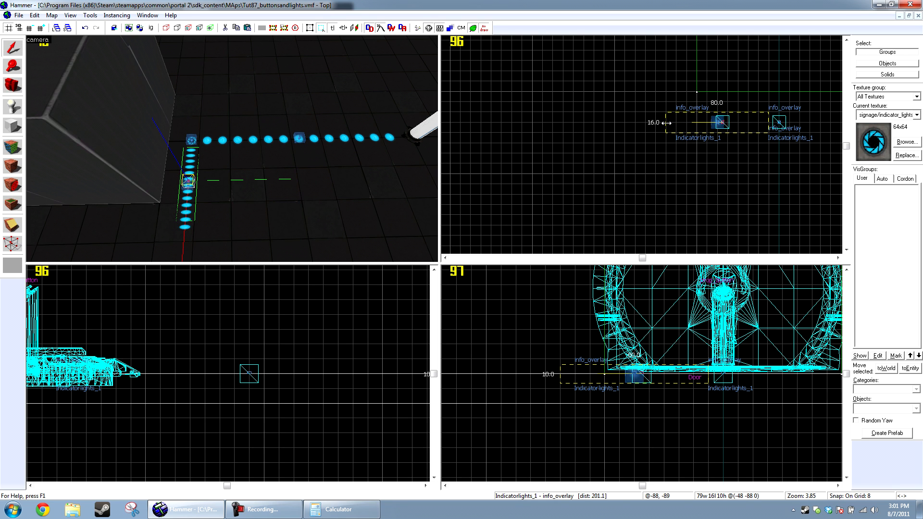
left_click(483, 171)
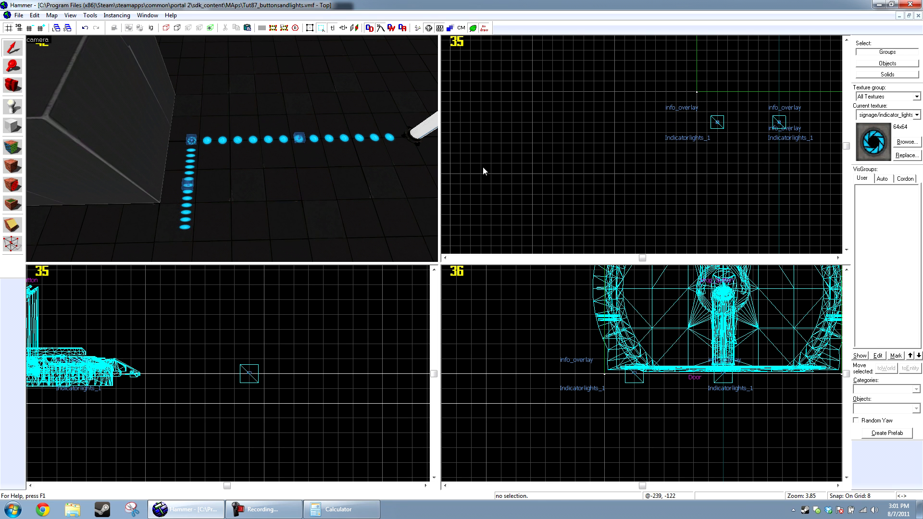
left_click(717, 124)
left_click_drag(665, 123, 686, 123)
left_click(619, 95)
Set the 64-unit strip's U End to 1, apply it and close the properties.
scroll(209, 150, "up", 1)
key("z")
key("w")
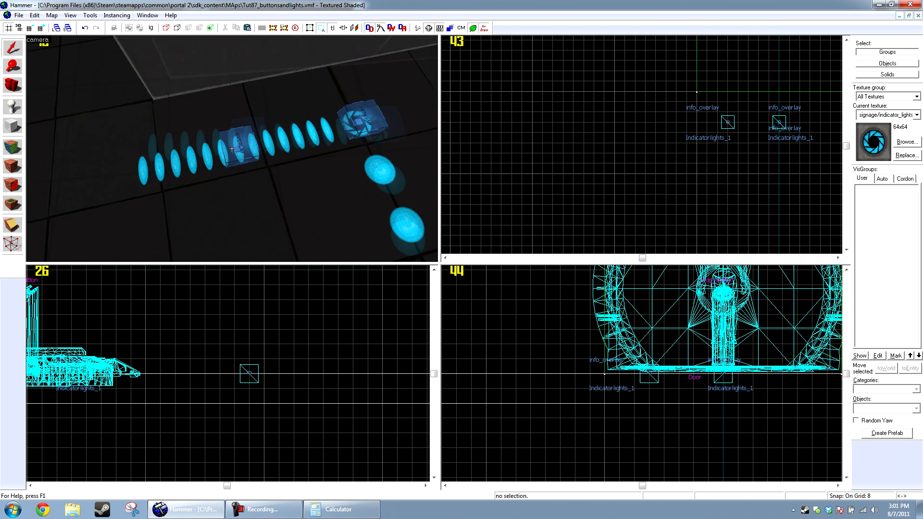
key("z")
double_click(244, 142)
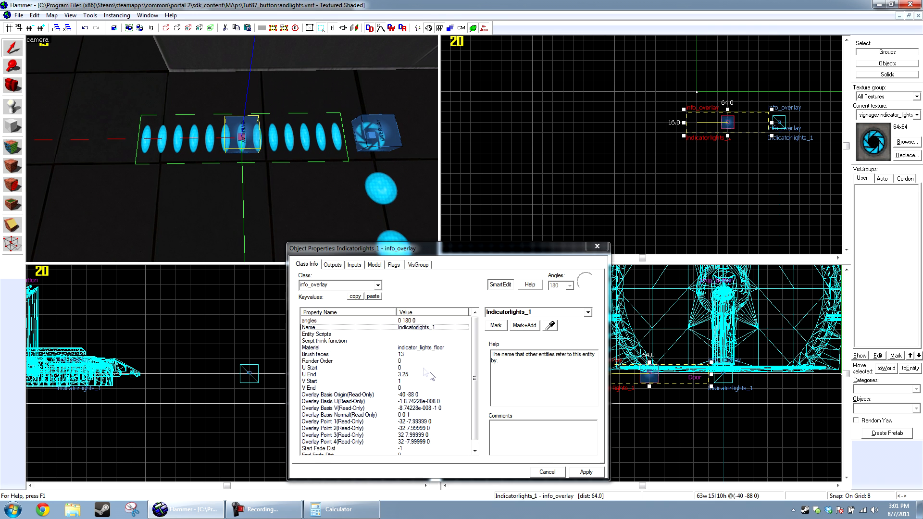
left_click(337, 374)
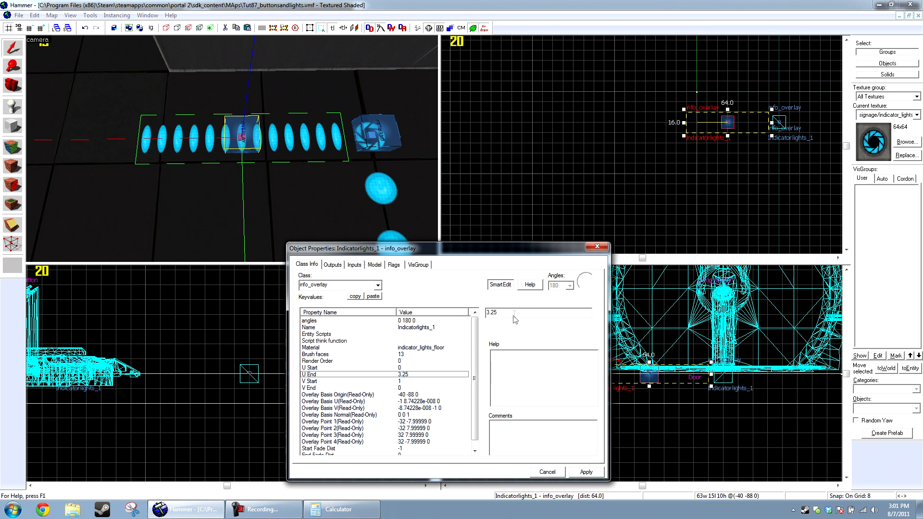
left_click(486, 313)
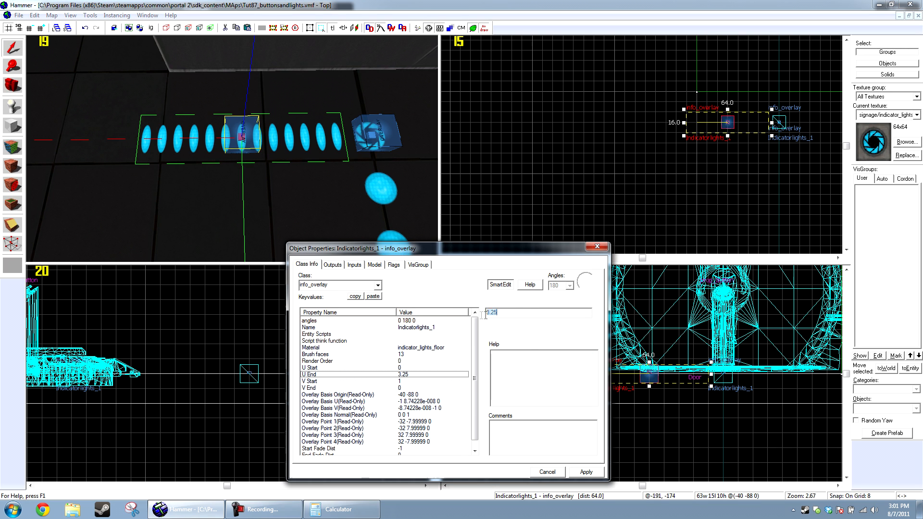
type("1")
key("Return")
left_click(583, 472)
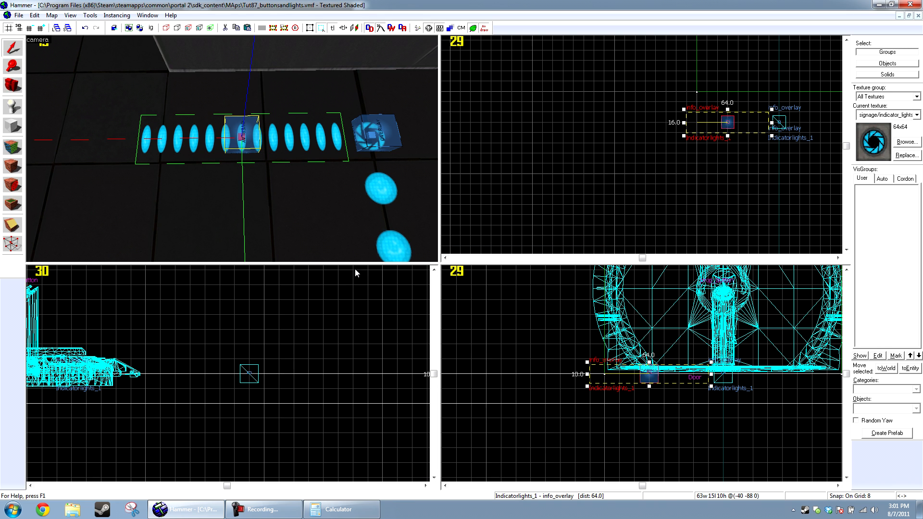
Nudge the 64-unit strip in place to refresh how its lights are displayed.
scroll(634, 379, "up", 5)
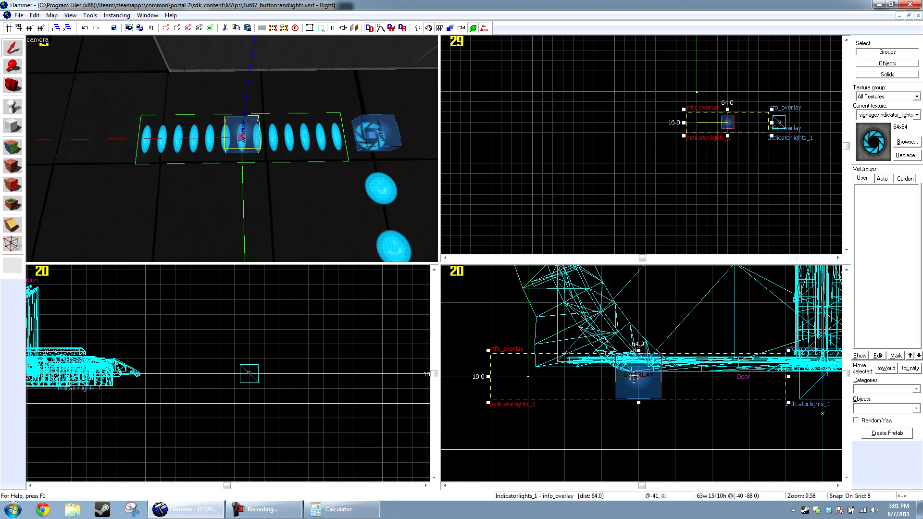
mouse_move(637, 385)
left_mouse_down()
mouse_move(644, 331)
mouse_move(642, 390)
left_mouse_up()
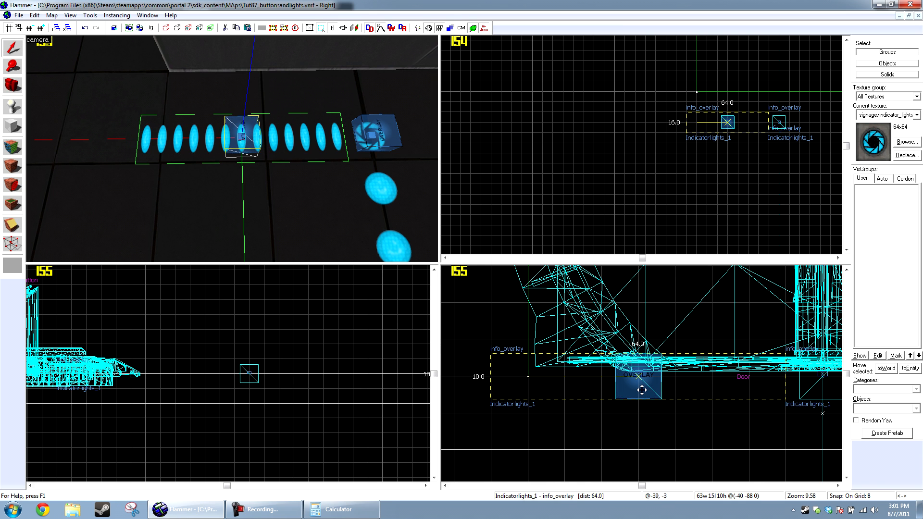
left_click(620, 455)
left_click(236, 131)
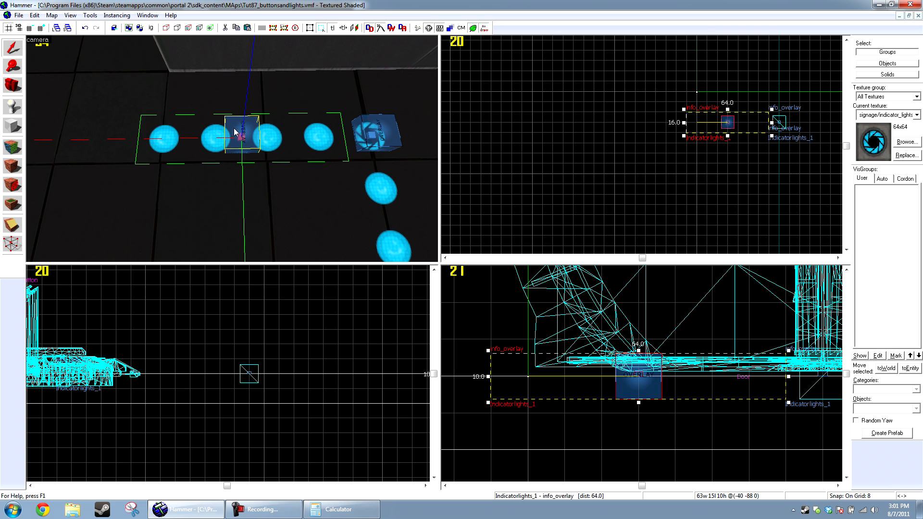
Duplicate the corner overlay onto the far end of the 64-unit light strip.
left_click(354, 142)
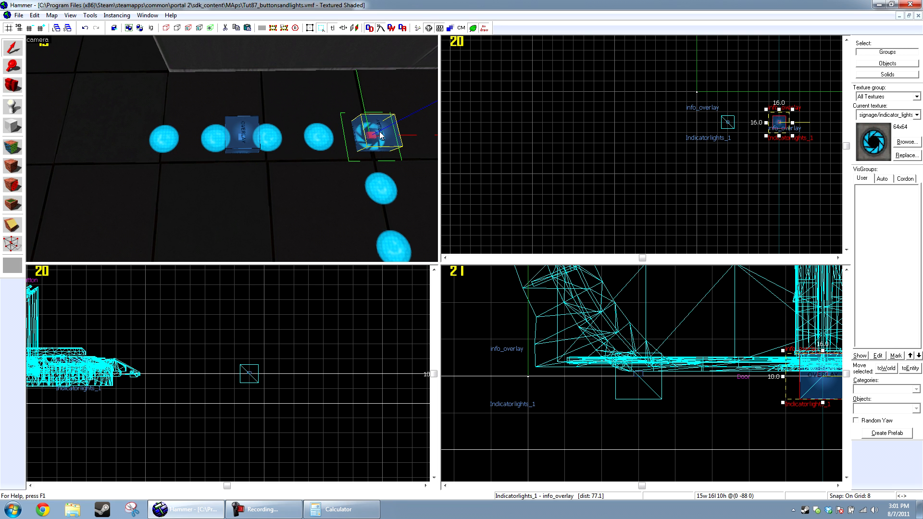
scroll(567, 124, "down", 6)
scroll(608, 103, "up", 5)
scroll(674, 154, "up", 2)
left_click_drag(688, 153, 565, 153, "shift")
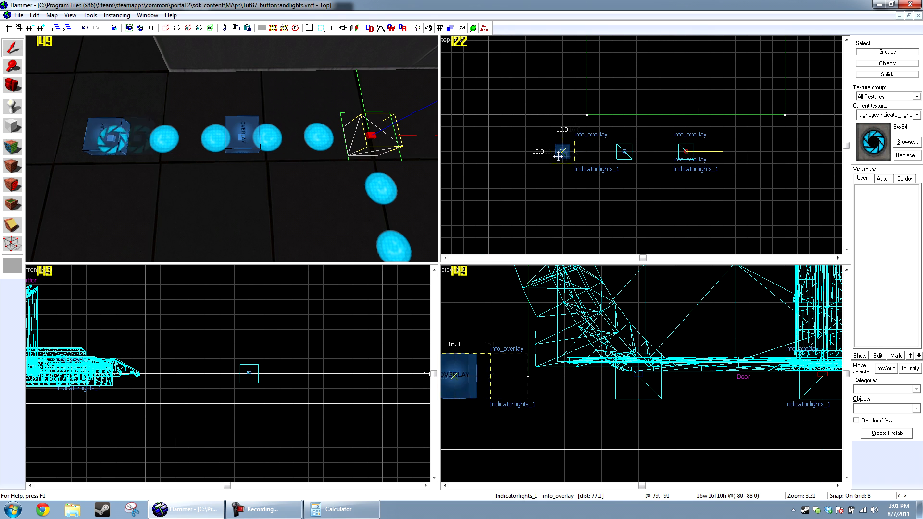
left_click(526, 112)
Examine the indicator light paths around the func_detail block and leading from the floor button.
key("s")
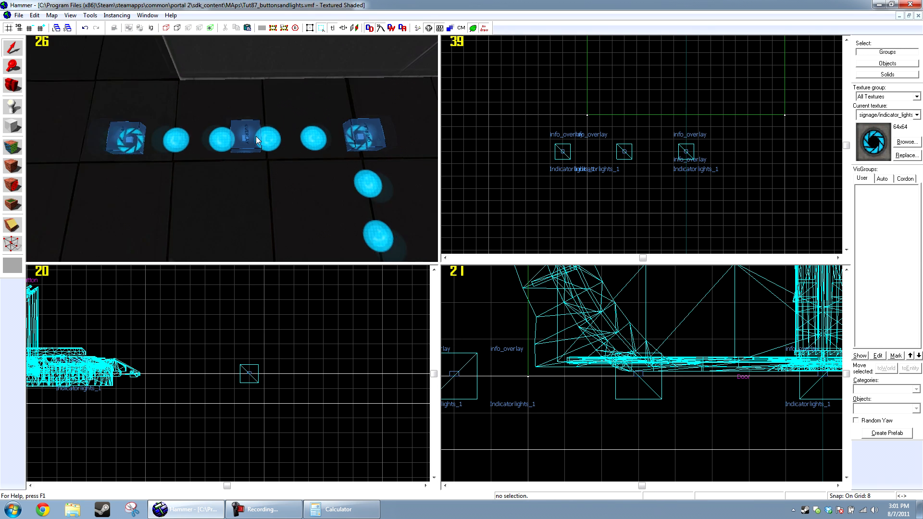
key("z")
key("d")
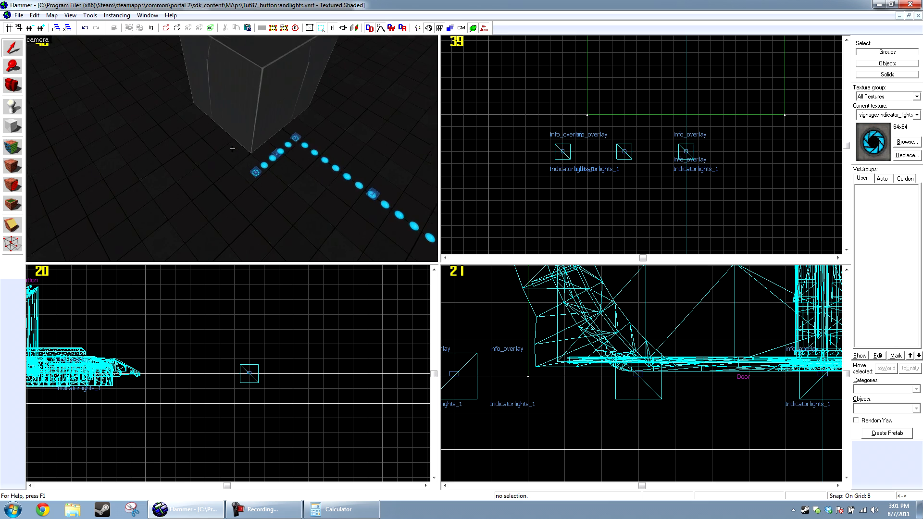
key("z")
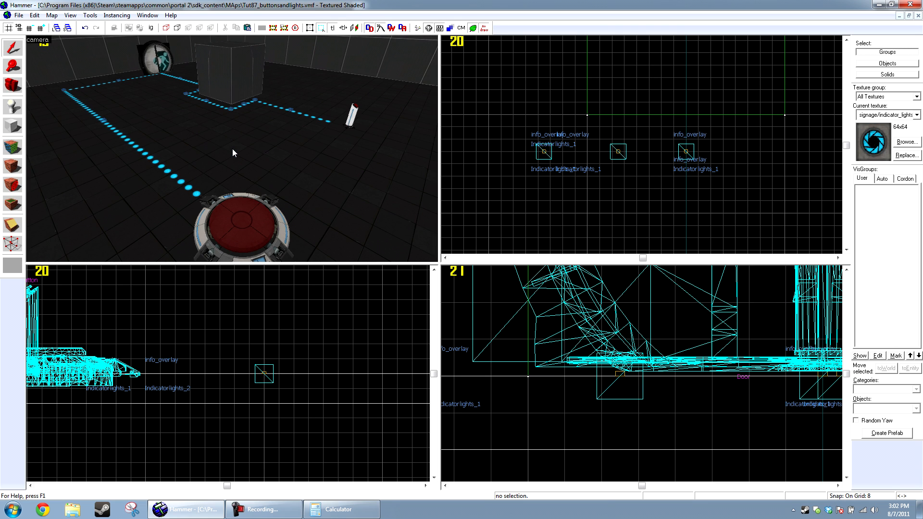
key("z")
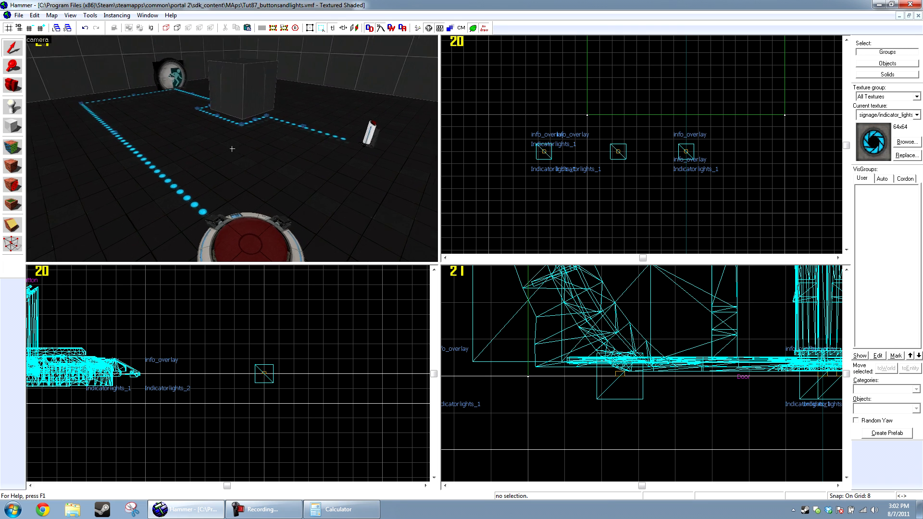
key("a")
key("s")
key("z")
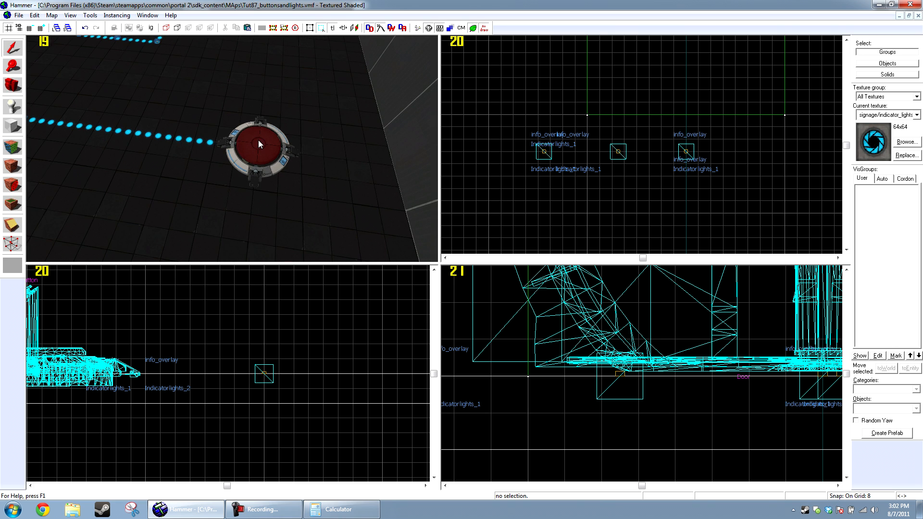
left_click(258, 140)
key("z")
key("z")
key("Escape")
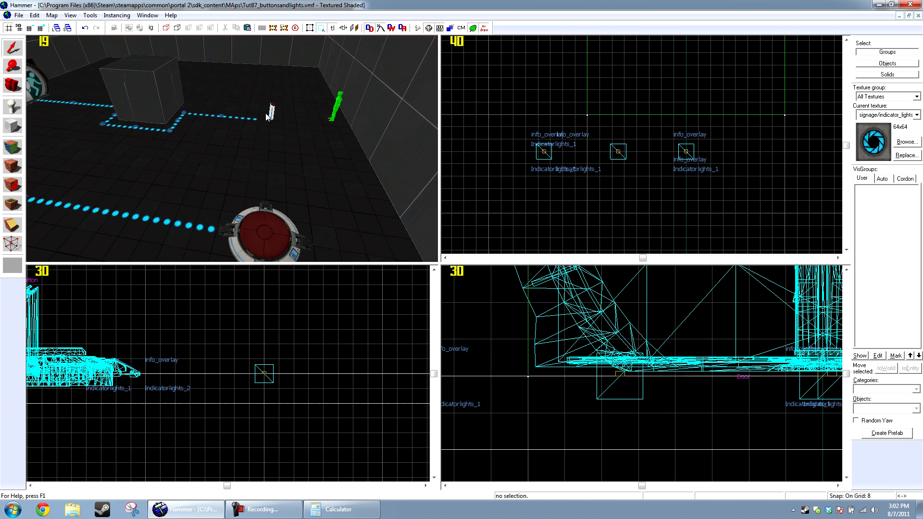
Examine the pedestal button, the test chamber door and the indicator light paths leading between them.
left_click(268, 115)
key("ctrl+e")
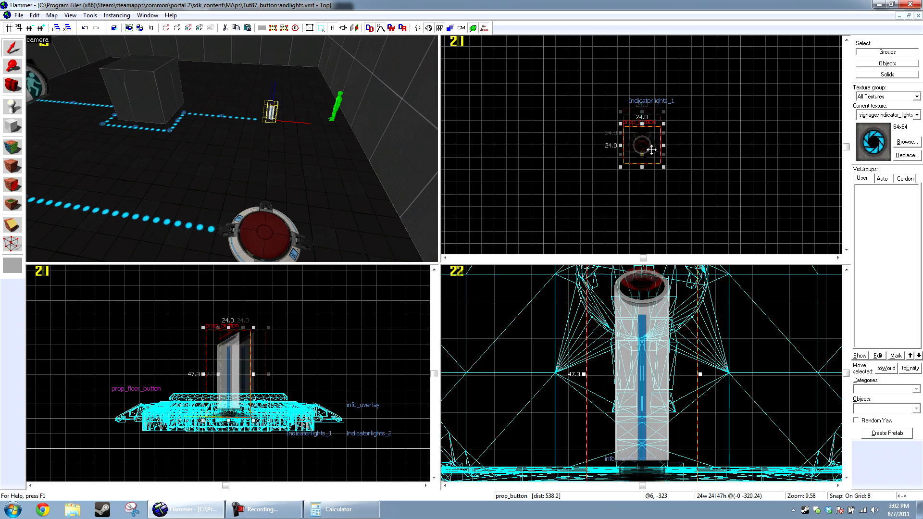
key("Escape")
key("z")
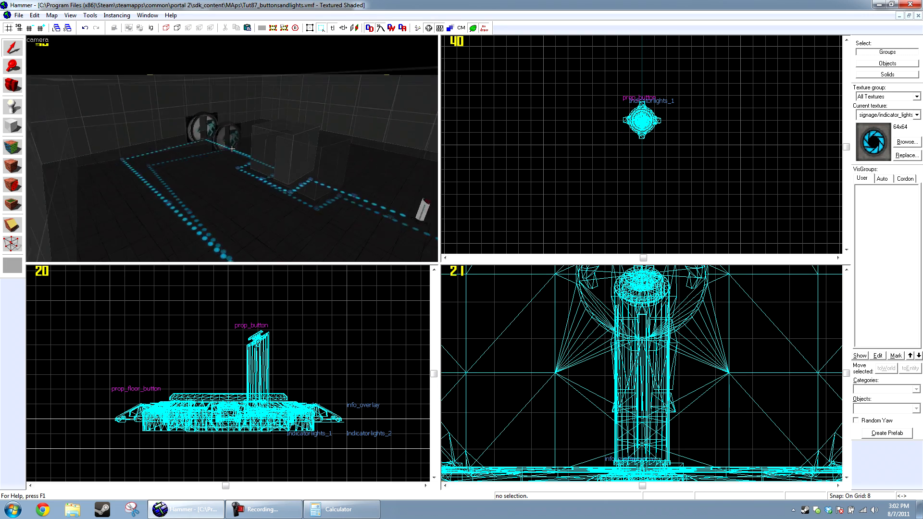
key("w")
key("z")
left_click(240, 144)
key("ctrl+e")
scroll(259, 369, "down", 5)
scroll(259, 369, "up", 10)
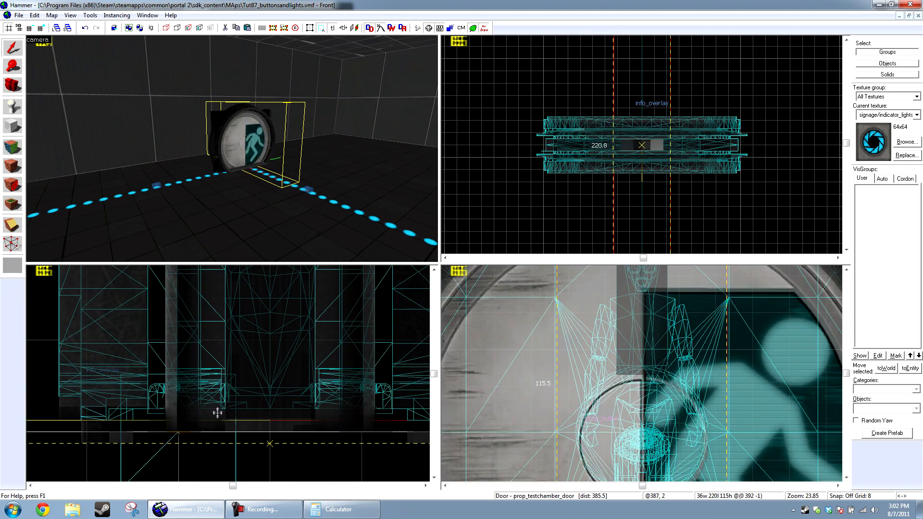
left_click_drag(217, 412, 218, 413)
key("Escape")
key("z")
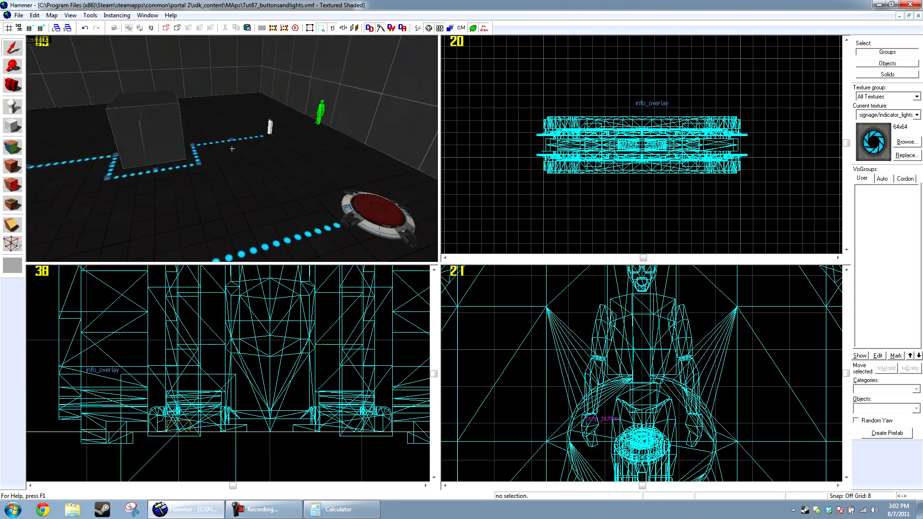
key("w")
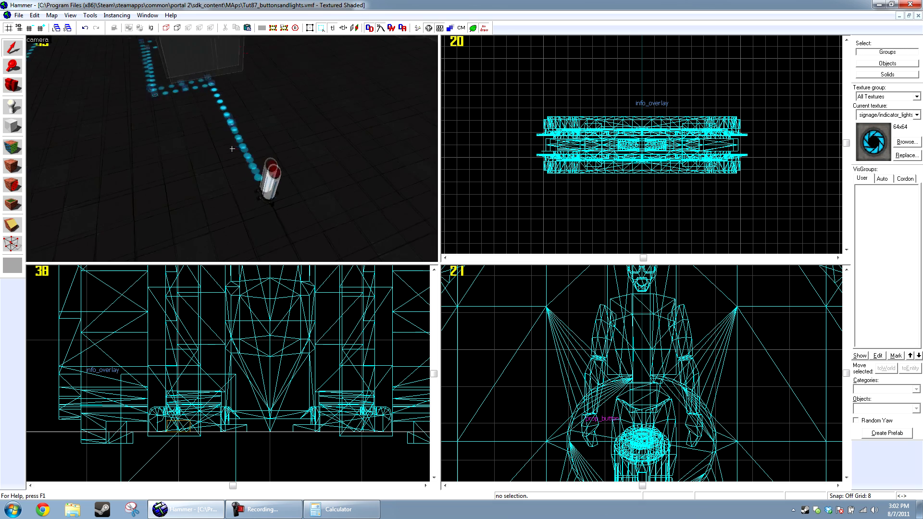
Place a point entity on the floor beside the pedestal button's light path and change its class to env_texturetoggle.
key("w")
key("z")
left_click(13, 106)
left_click(246, 216)
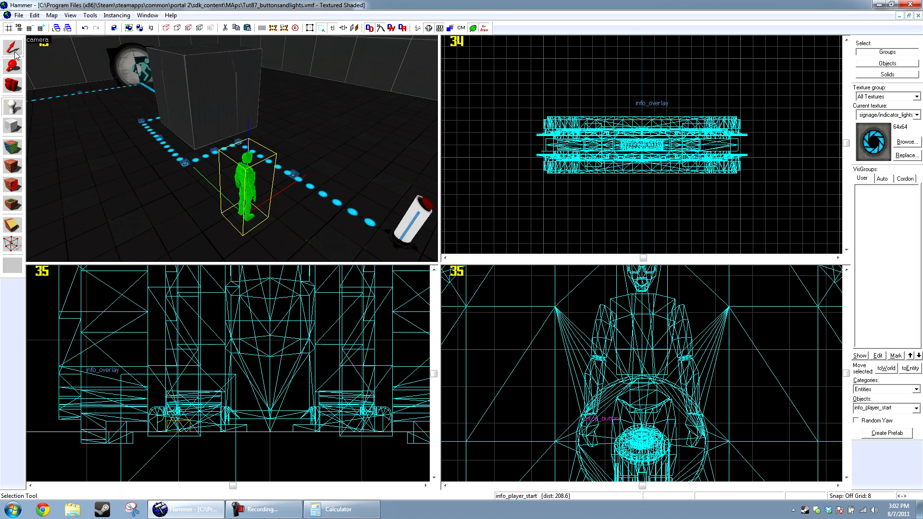
left_click(16, 53)
double_click(245, 176)
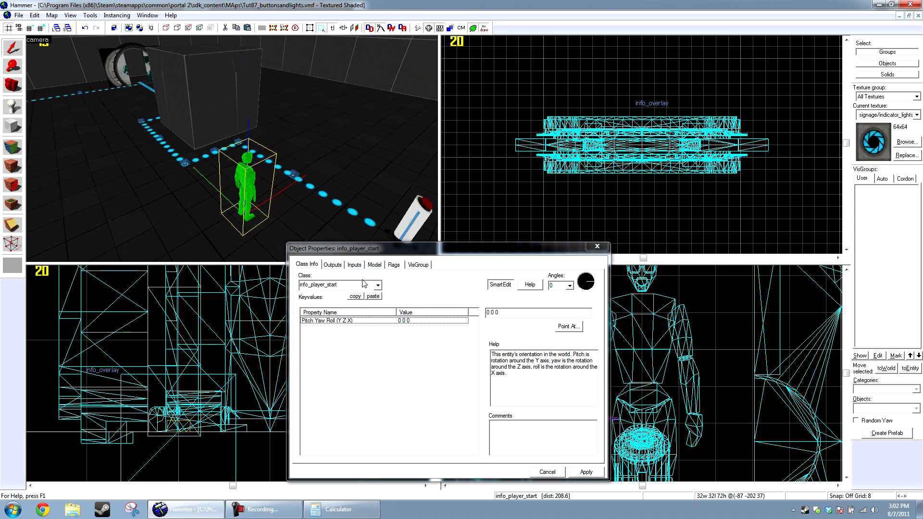
left_click(326, 285)
type("env_te")
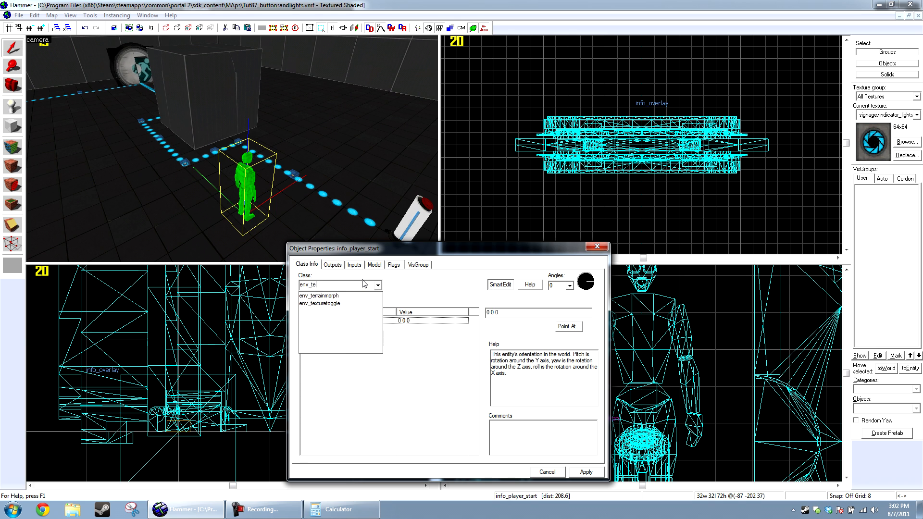
key("Down")
key("Down")
key("Return")
Move the env_texturetoggle onto the light path's corner nearest the pedestal button, next to the func_detail block.
left_click_drag(242, 201, 232, 172)
key("ctrl+shift+e")
scroll(692, 89, "up", 6)
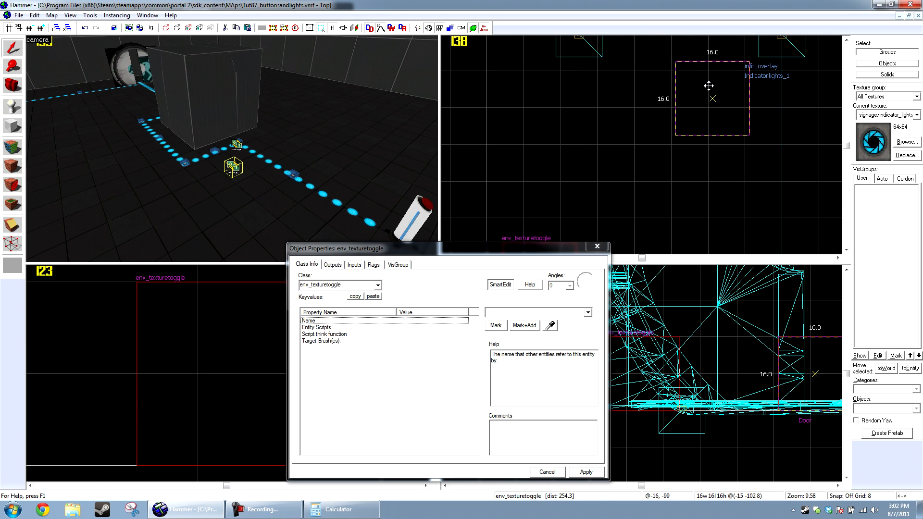
left_click_drag(701, 94, 701, 94)
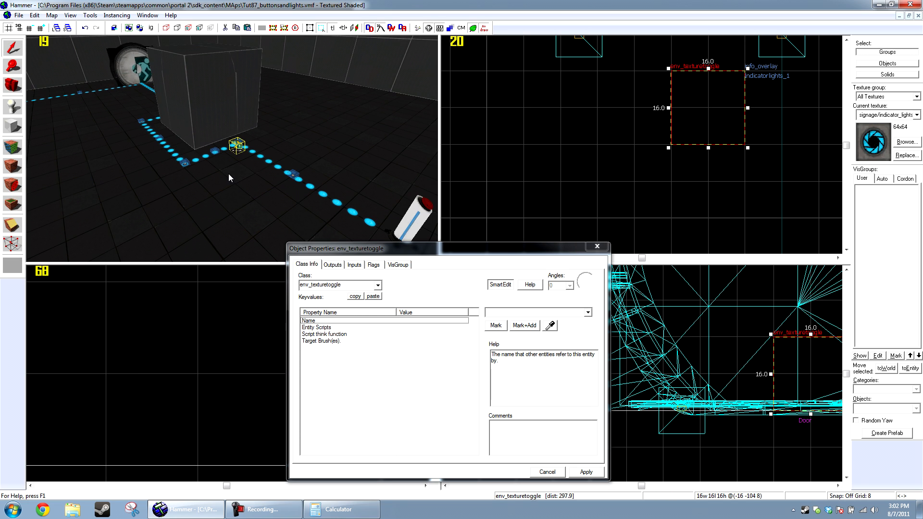
Name the env_texturetoggle IndicatorlightsTexToggle_1, basing the name on the pedestal button's light strip.
left_click(549, 325)
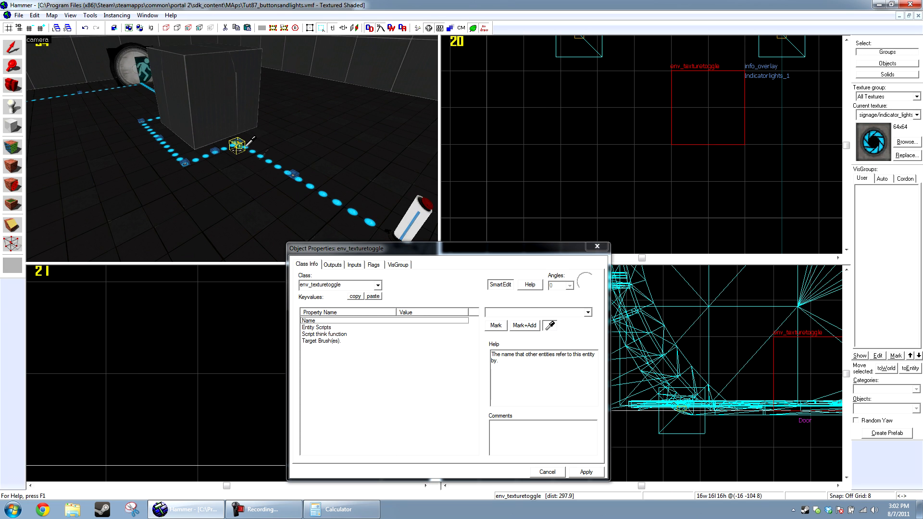
left_click(294, 174)
left_click(524, 312)
type("TexToggle_1")
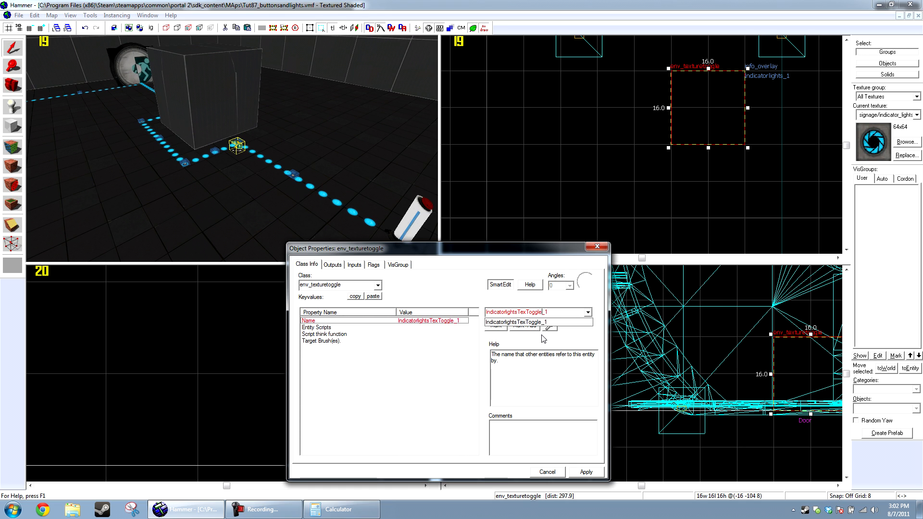
key("Return")
Set the texture toggle's Target Brush(es) to Indicatorlights_1, apply it and close the properties.
left_click(331, 341)
left_click(550, 326)
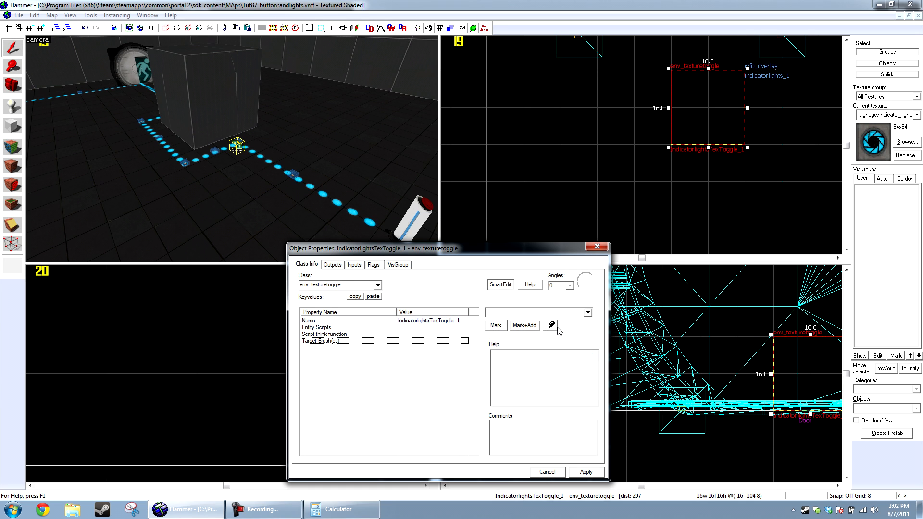
left_click(296, 171)
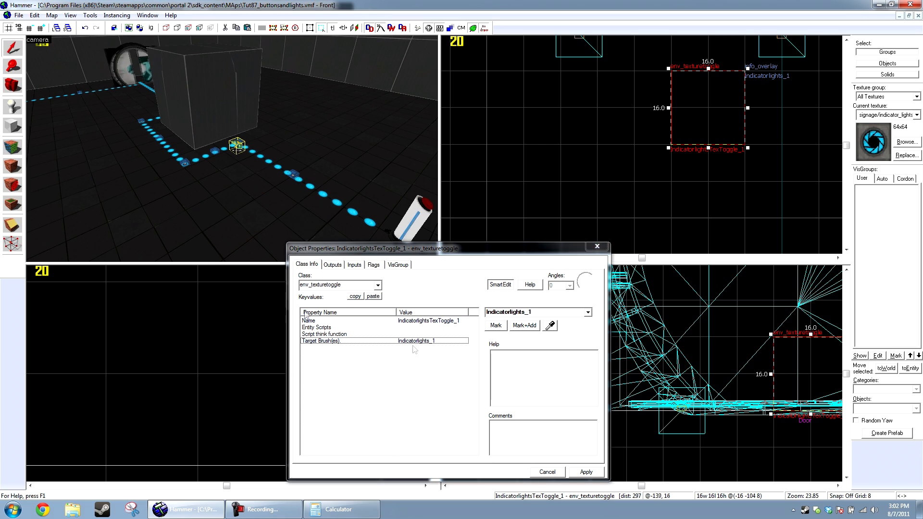
left_click(579, 472)
left_click(551, 474)
Duplicate the texture toggle to a spot beside the floor button's light strip.
scroll(718, 130, "down", 12)
left_click_drag(717, 128, 585, 156)
scroll(707, 106, "down", 6)
scroll(600, 133, "up", 14)
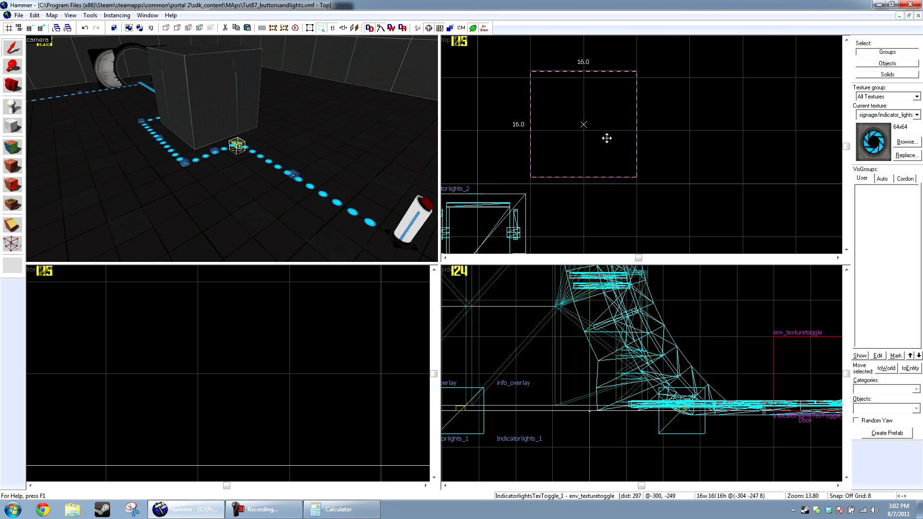
Set the duplicated texture toggle's Target Brush(es) to Indicatorlights_2 by picking the floor button's light strip.
double_click(598, 143)
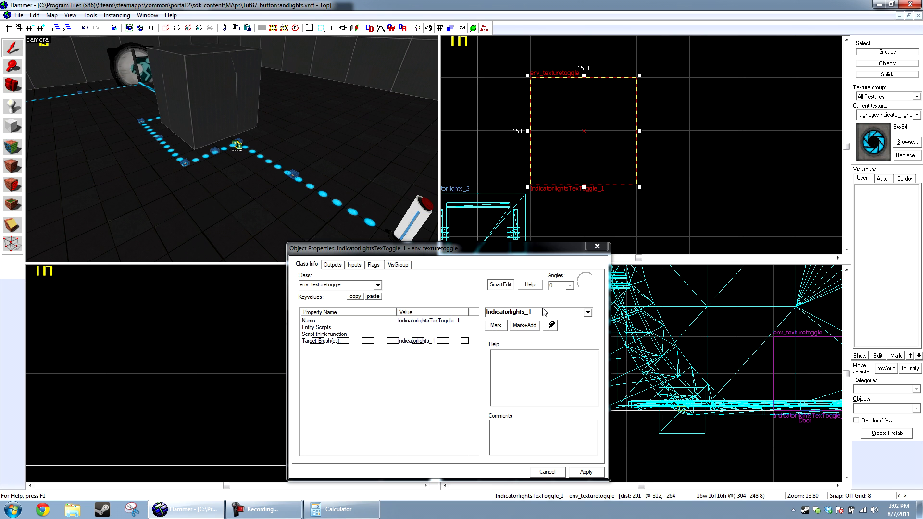
key("z")
key("z")
left_click(260, 88)
Rename the duplicated texture toggle IndicatorlightsTexToggle_2, apply it and close the properties.
left_click(454, 321)
left_click(588, 313)
left_click(580, 313)
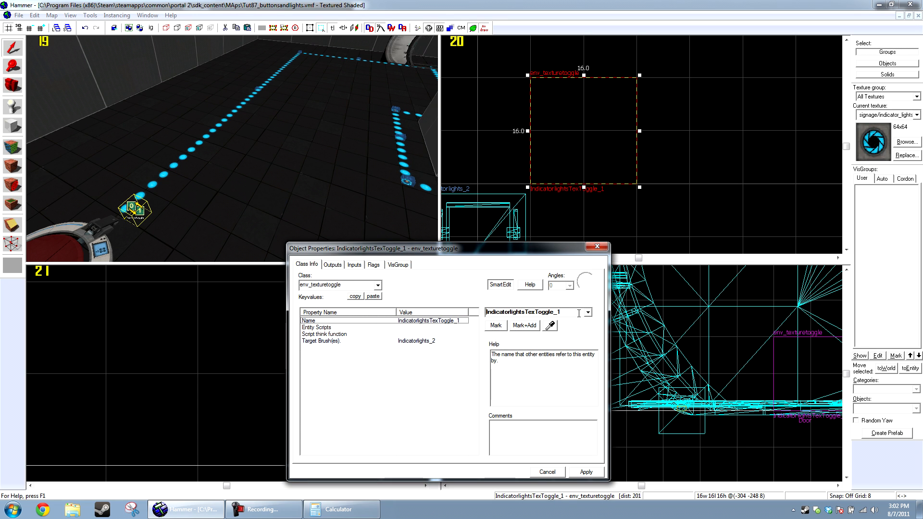
key("BackSpace")
type("2")
left_click(587, 473)
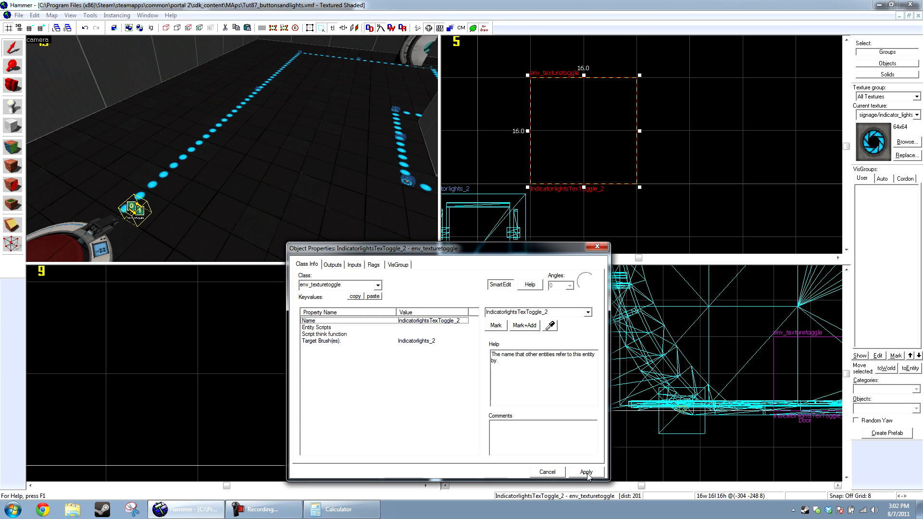
left_click(554, 472)
Add an OnPressed output to the pedestal button that targets IndicatorlightsTexToggle_1.
key("z")
key("z")
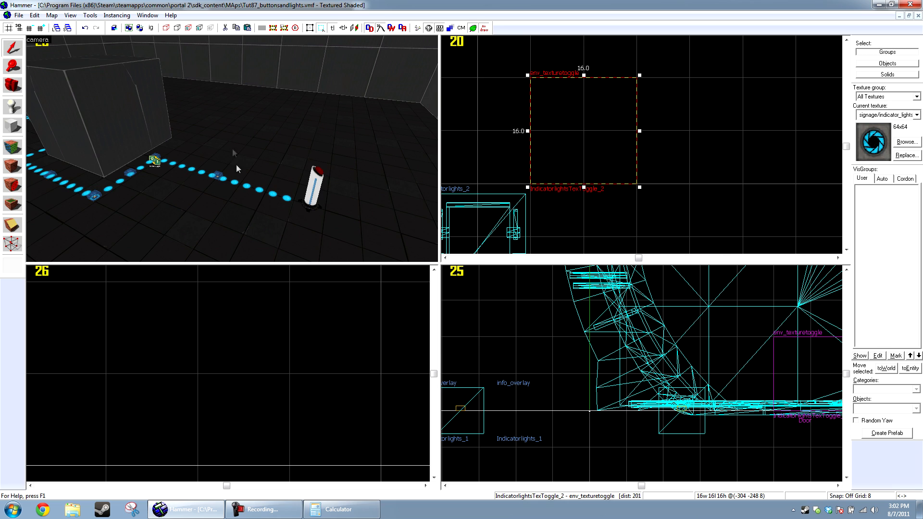
double_click(316, 182)
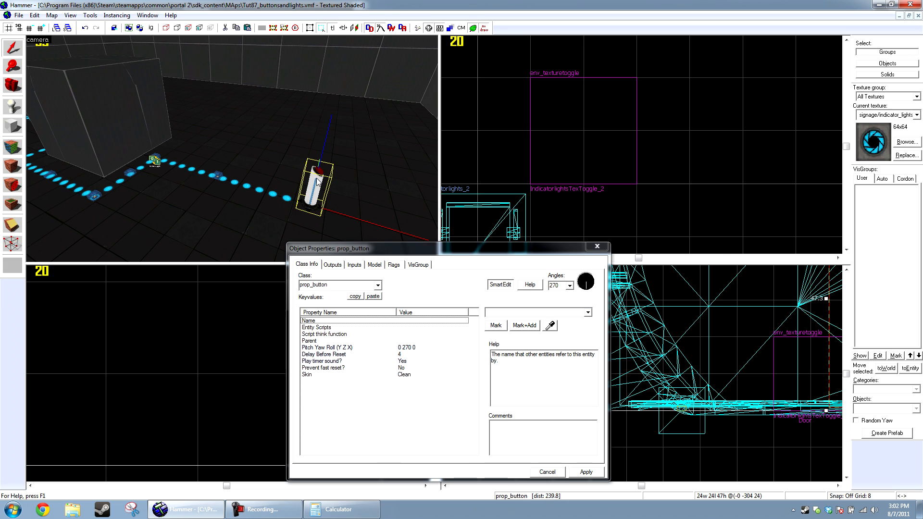
left_click(333, 265)
left_click(355, 451)
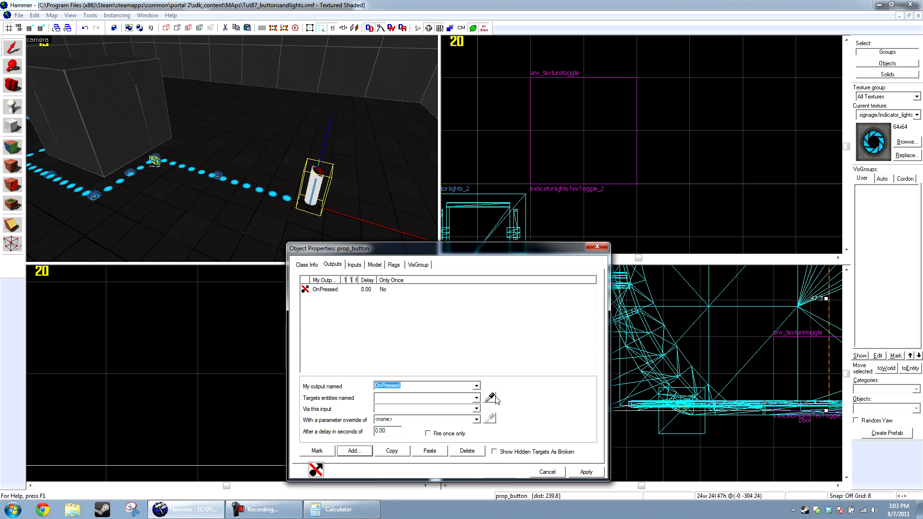
left_click(494, 397)
left_click(154, 160)
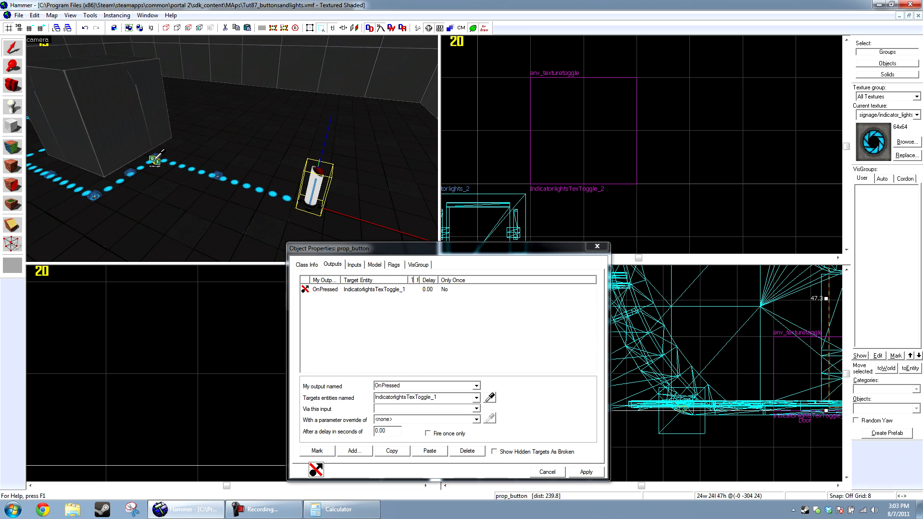
Make the pedestal button's output fire SetTextureIndex with a parameter of 1 and apply it.
left_click(426, 408)
type("Se")
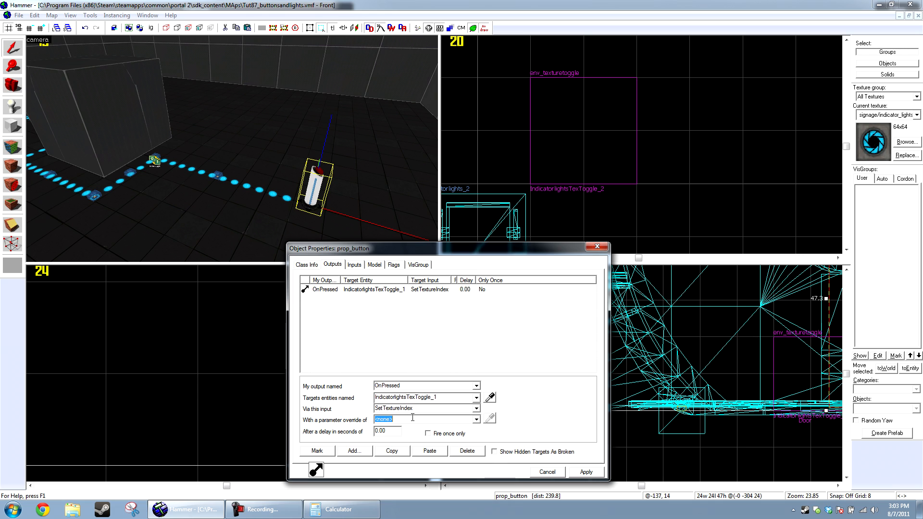
type("1")
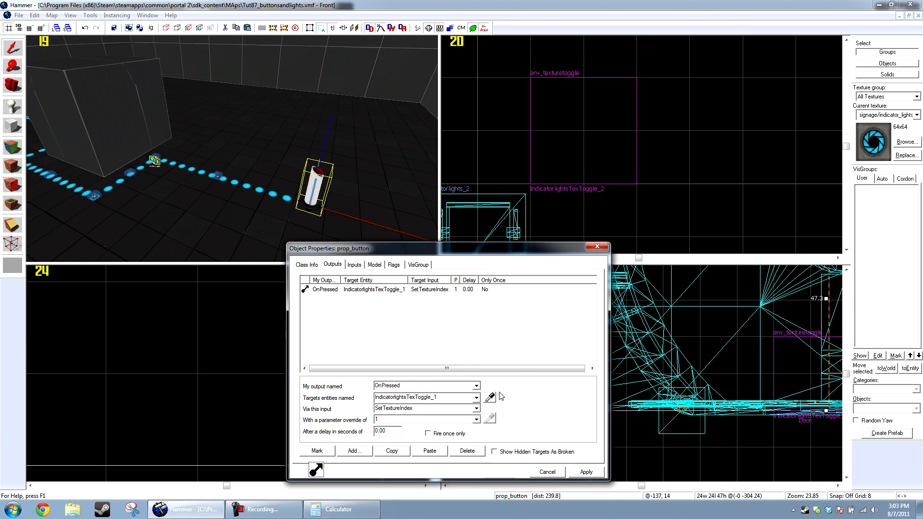
left_click(585, 473)
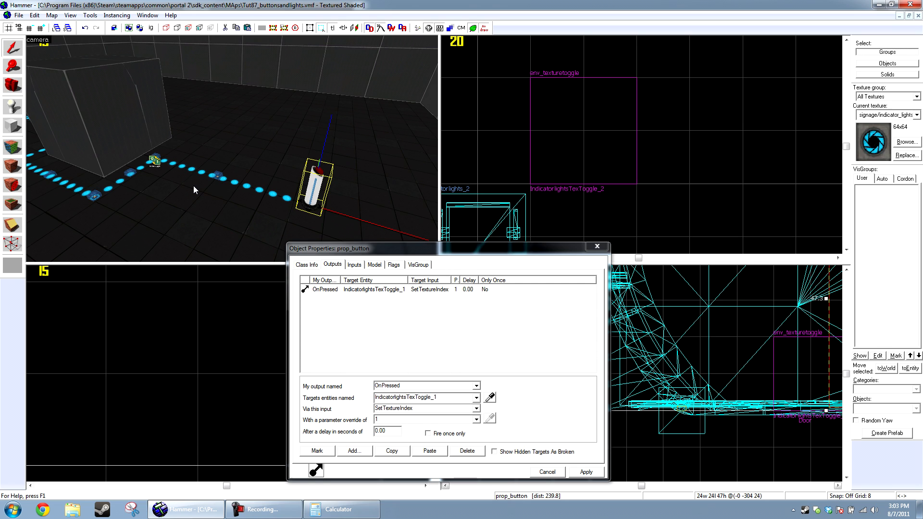
Duplicate the SetTextureIndex output, giving the copy a parameter of 0 and a delay of 4 seconds.
left_click(363, 289)
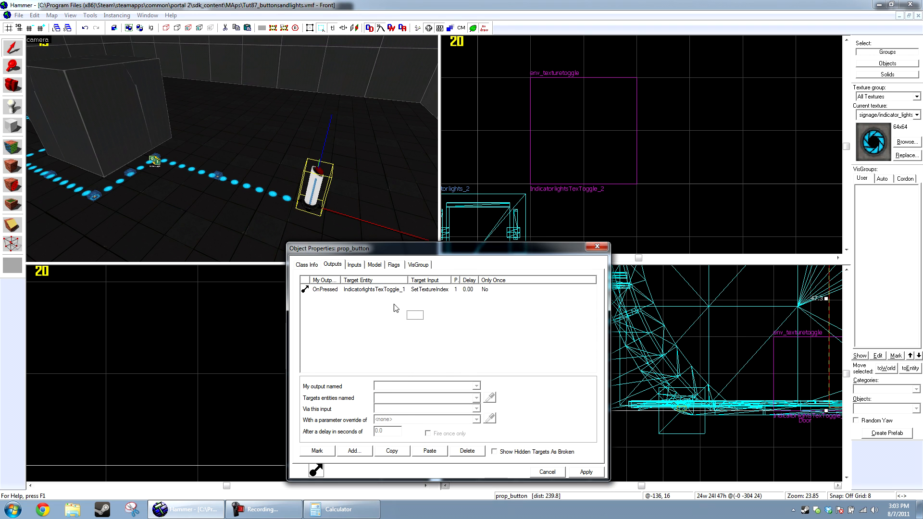
left_click(429, 451)
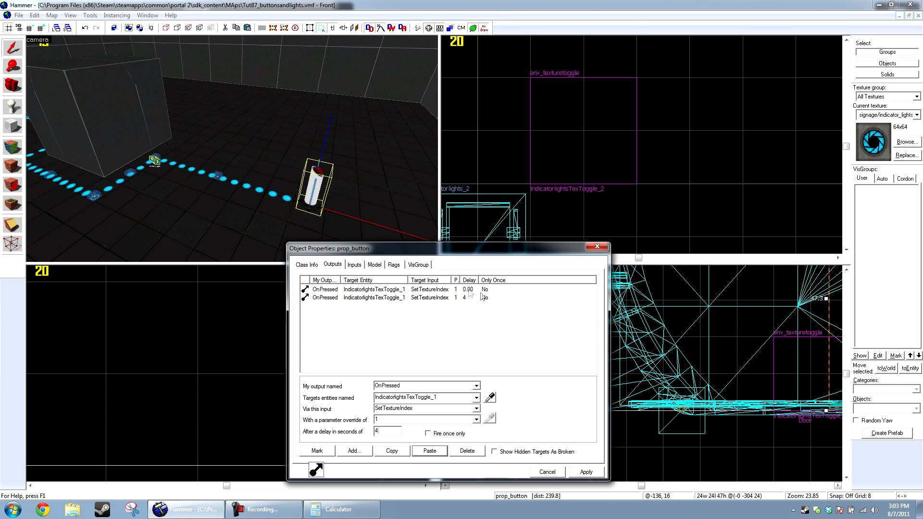
type("0")
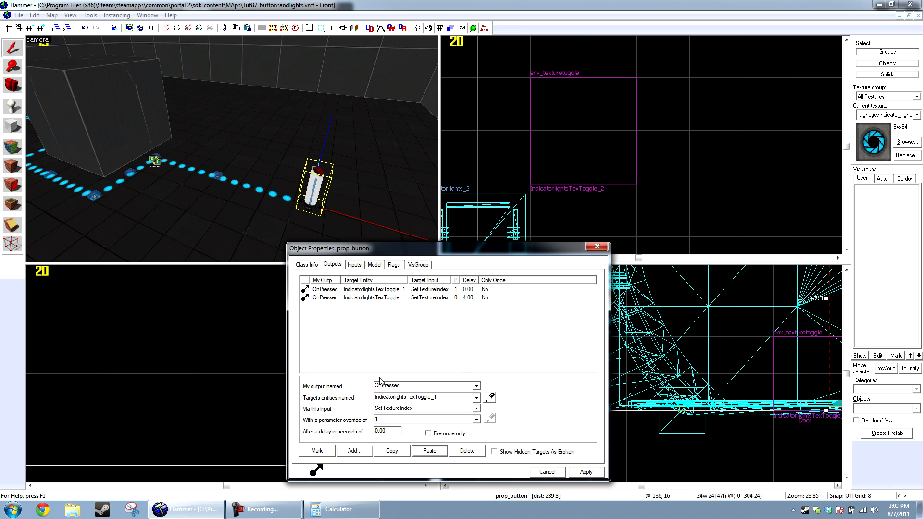
Add another OnPressed output to the pedestal button that targets the Door entity with the Open input.
left_click(354, 451)
left_click(476, 386)
left_click(474, 386)
left_click(477, 386)
left_click(450, 401)
left_click(489, 398)
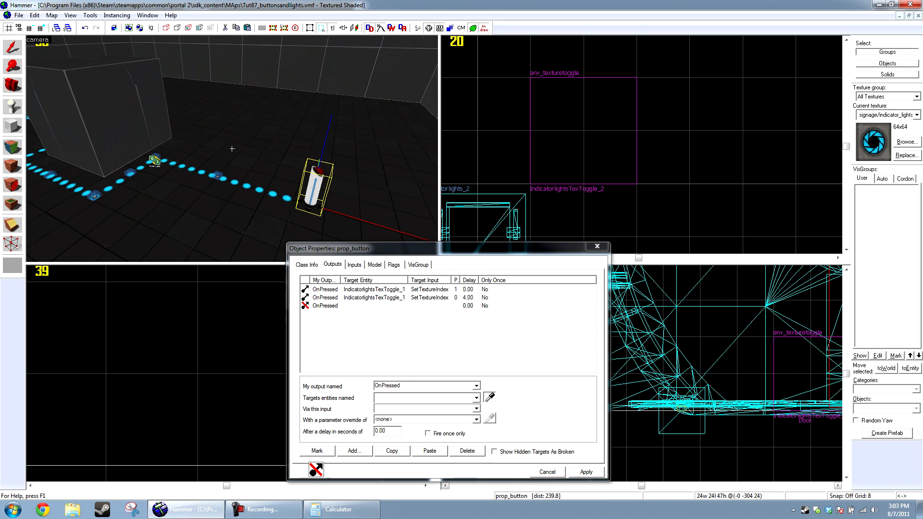
key("z")
left_click(187, 151)
left_click(415, 409)
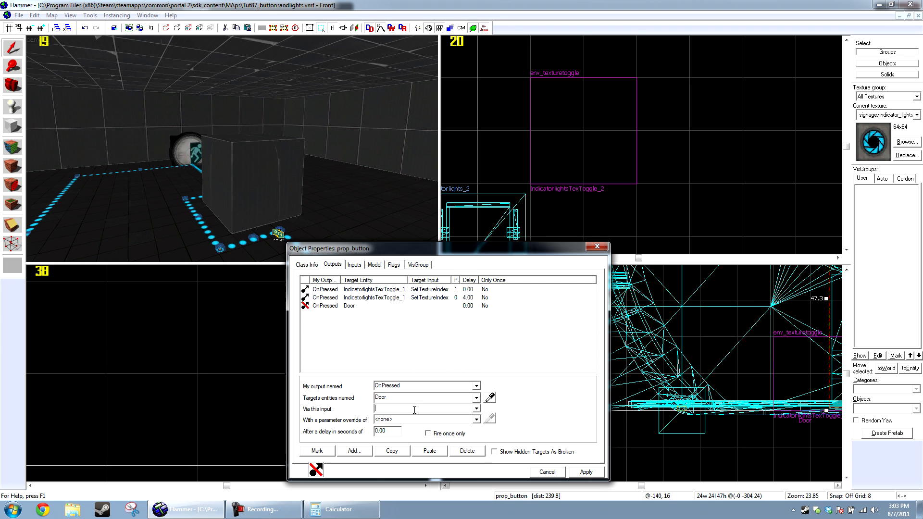
type("Op")
Duplicate the door output as a Close input with a 4-second delay, and close the pedestal button's properties.
left_click(401, 452)
left_click(430, 451)
type("C")
key("Tab")
type("4")
key("Tab")
left_click(597, 247)
key("Escape")
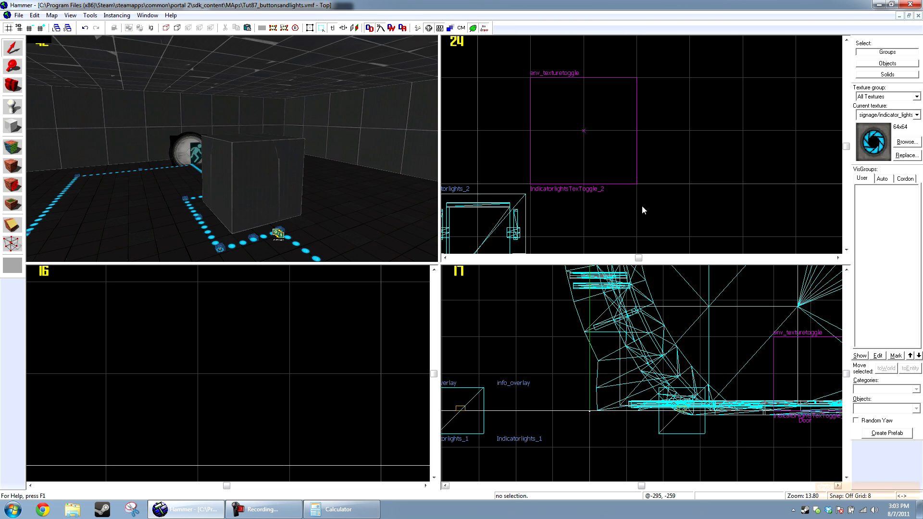
Open the floor button's properties and add a new, empty output.
key("z")
key("w")
key("s")
key("z")
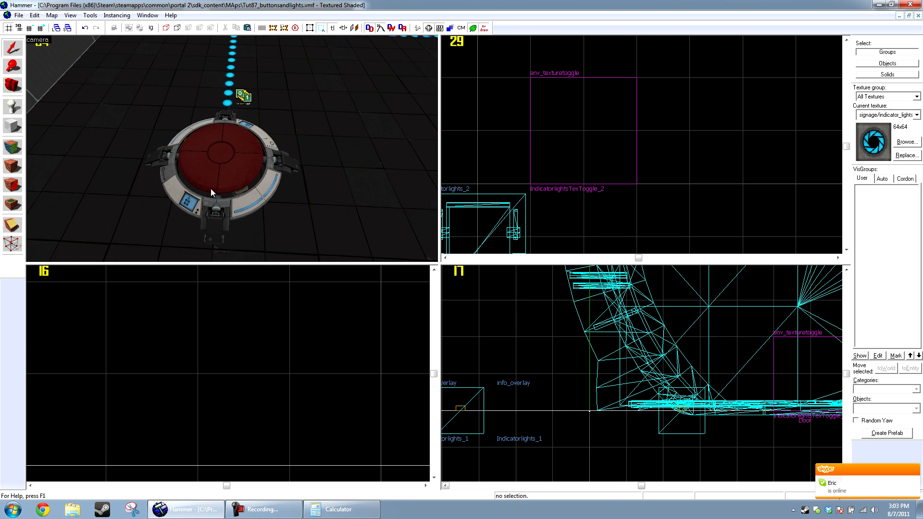
left_click(225, 159)
double_click(217, 152)
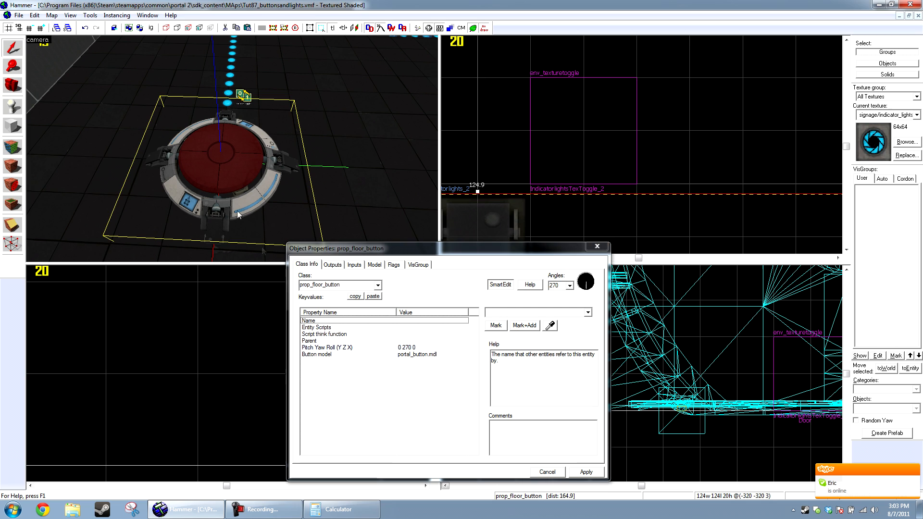
left_click(333, 265)
left_click(356, 451)
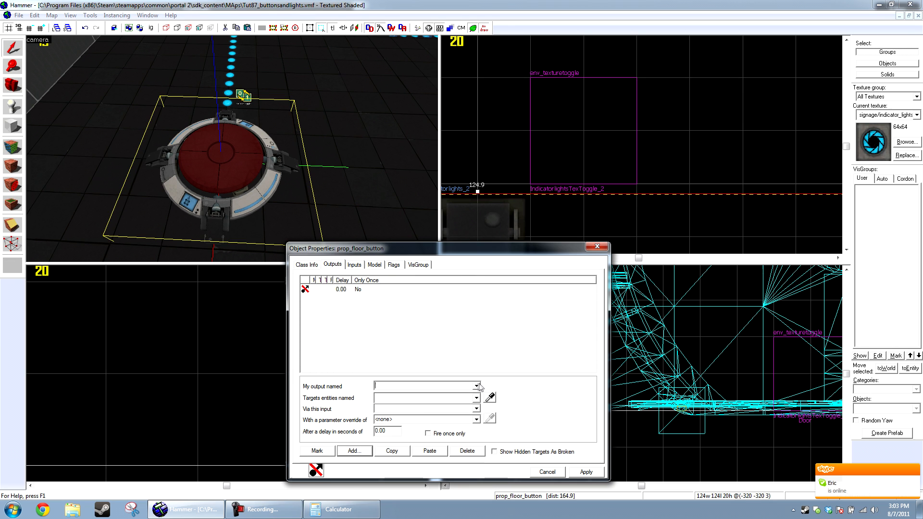
Make the floor button's OnPressed output fire SetTextureIndex on IndicatorlightsTexToggle_2 with a parameter of 1.
left_click(476, 386)
left_click(464, 395)
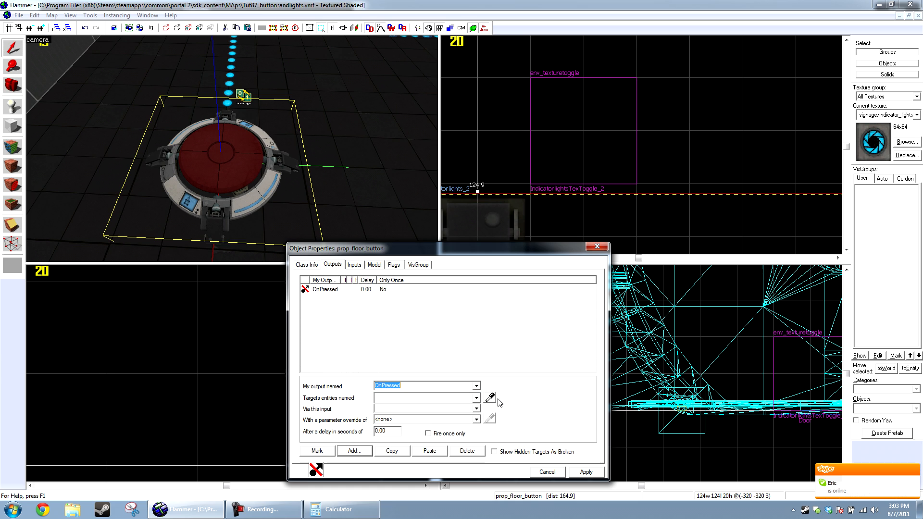
left_click(246, 94)
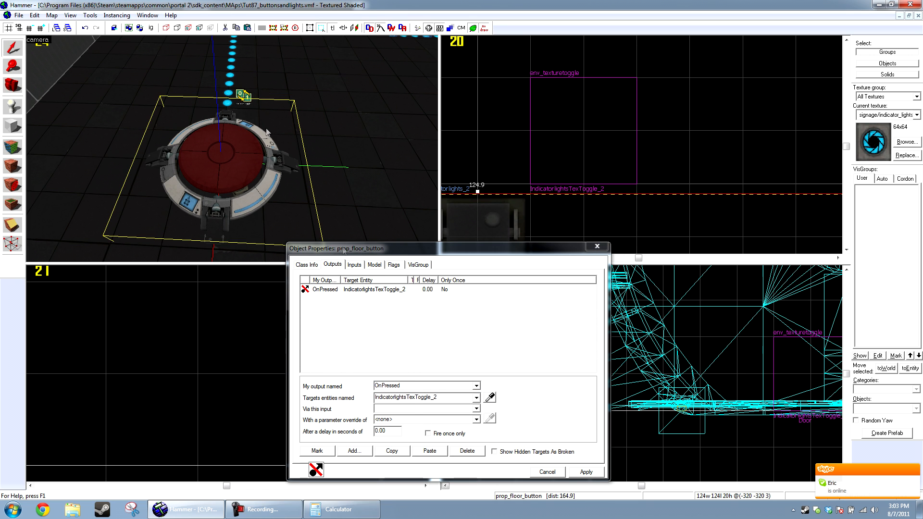
left_click(413, 409)
type("SetTextureIndex")
left_click(415, 419)
type("1")
Add a second OnPressed output to the floor button that targets the Door entity with the Open input.
left_click(356, 451)
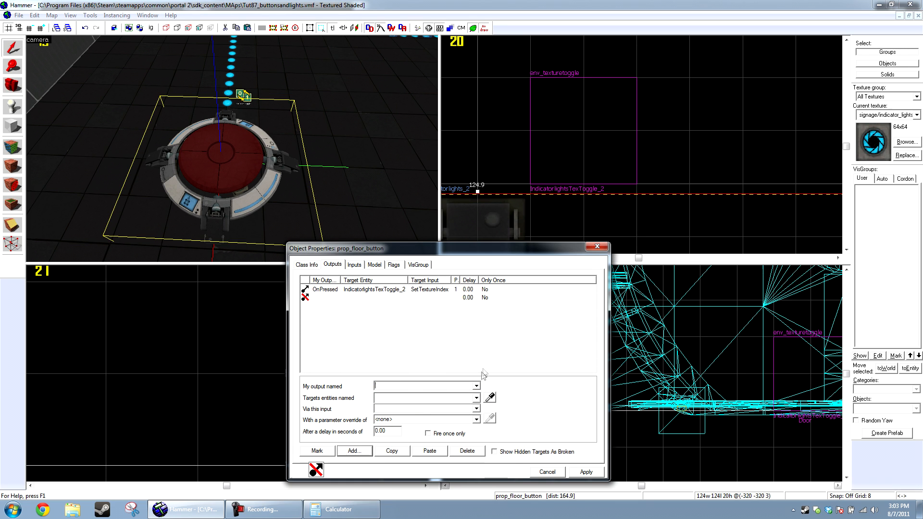
left_click(452, 395)
left_click(489, 397)
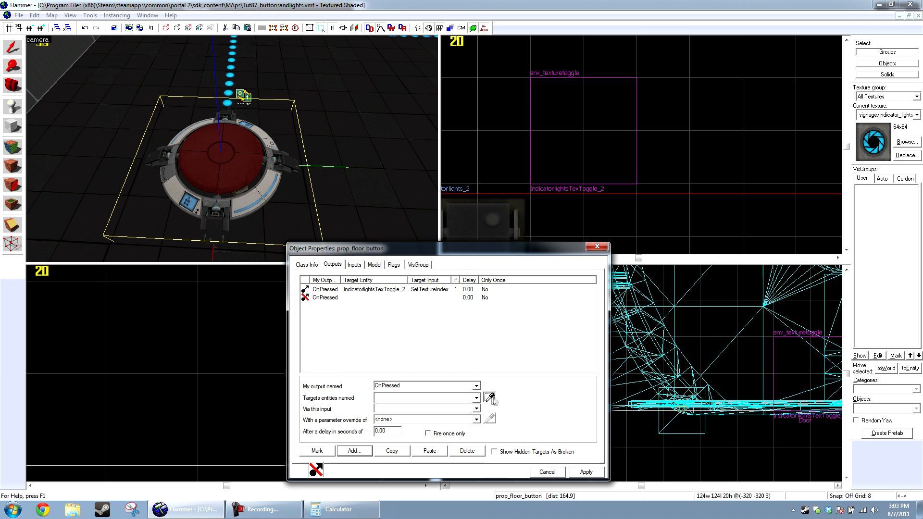
left_click(227, 93)
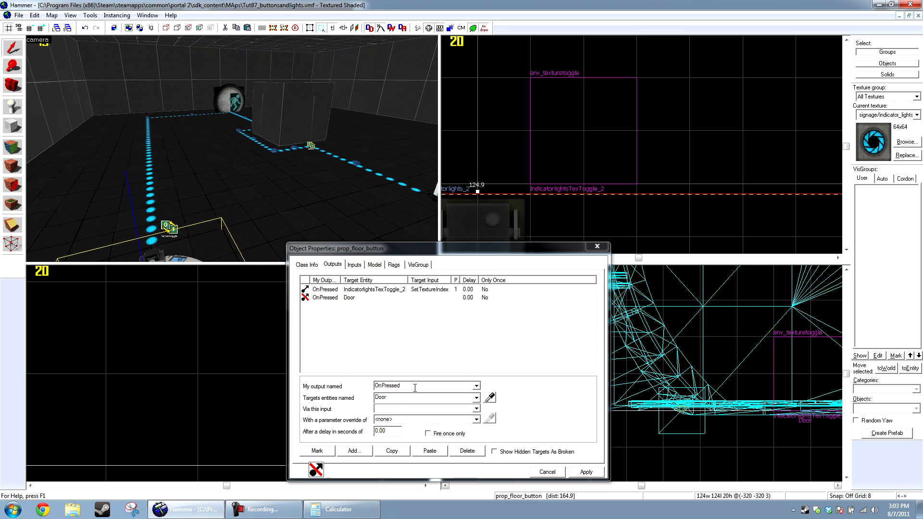
left_click(403, 410)
left_click(466, 332)
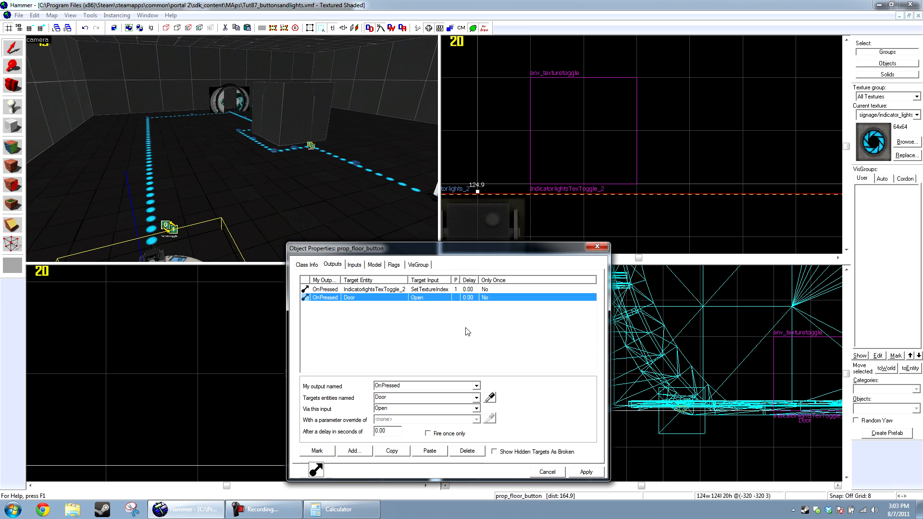
Duplicate both floor button outputs and change the copies to fire on OnUnPressed.
left_click_drag(415, 310, 367, 290)
left_click(392, 452)
left_click(429, 451)
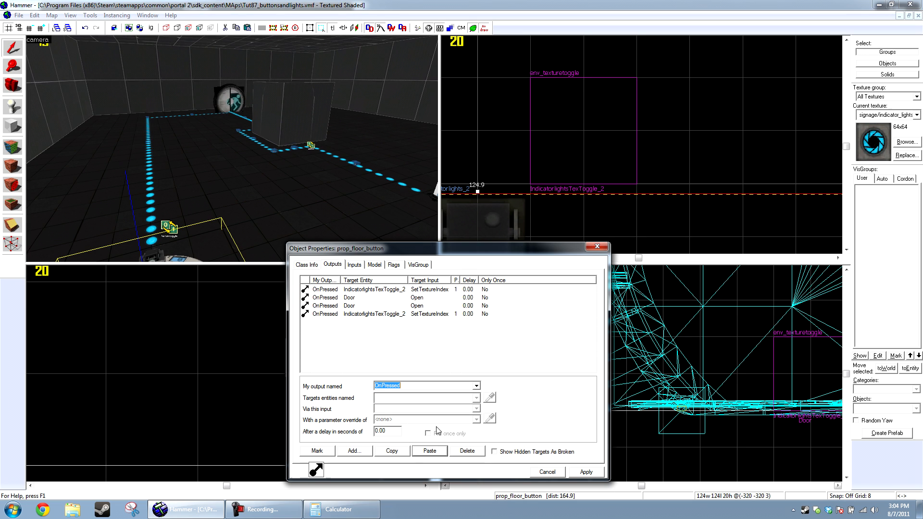
left_click(476, 386)
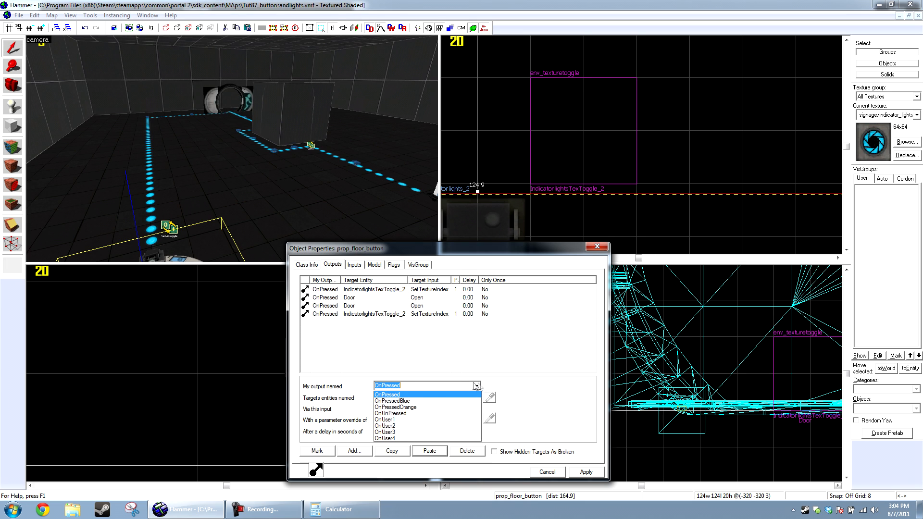
left_click(398, 414)
Set the OnUnPressed door output to Close and the OnUnPressed SetTextureIndex parameter to 0, then apply and close the floor button's properties.
left_click(328, 314)
left_click(328, 305)
left_click(411, 409)
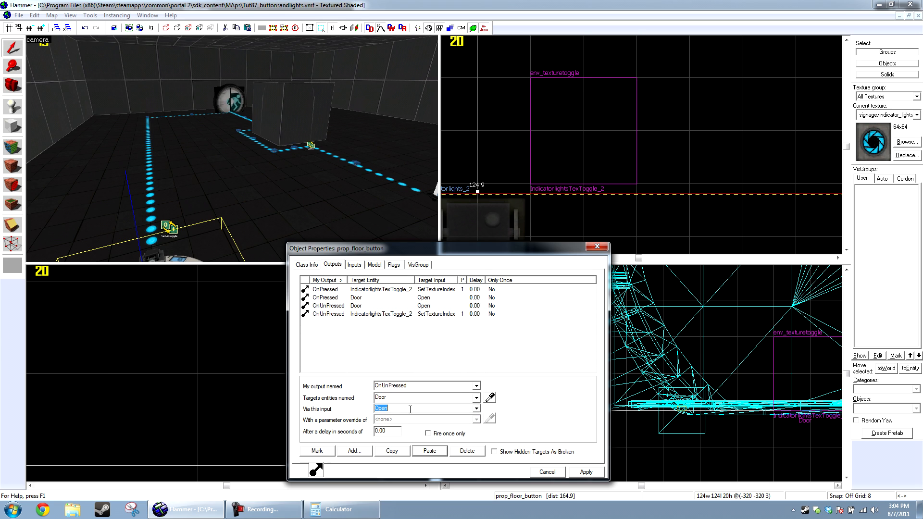
left_click(452, 315)
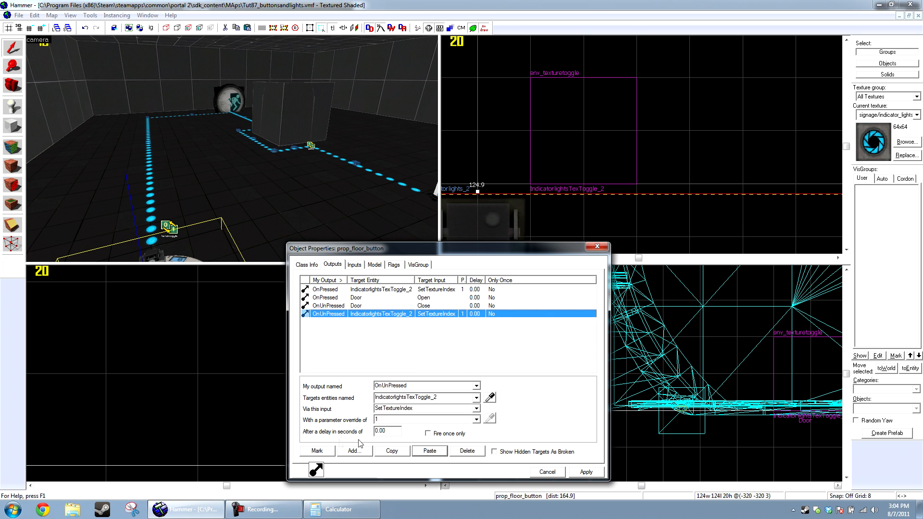
left_click(390, 422)
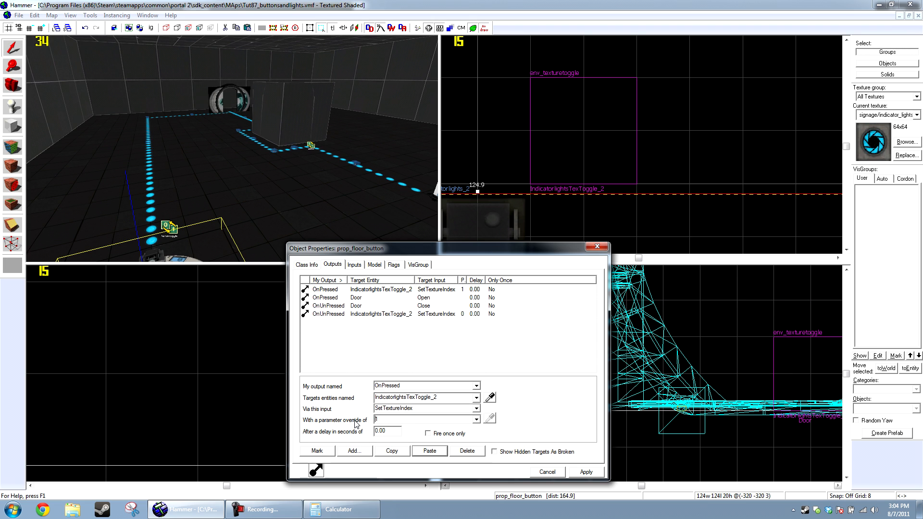
left_click(592, 471)
left_click(548, 471)
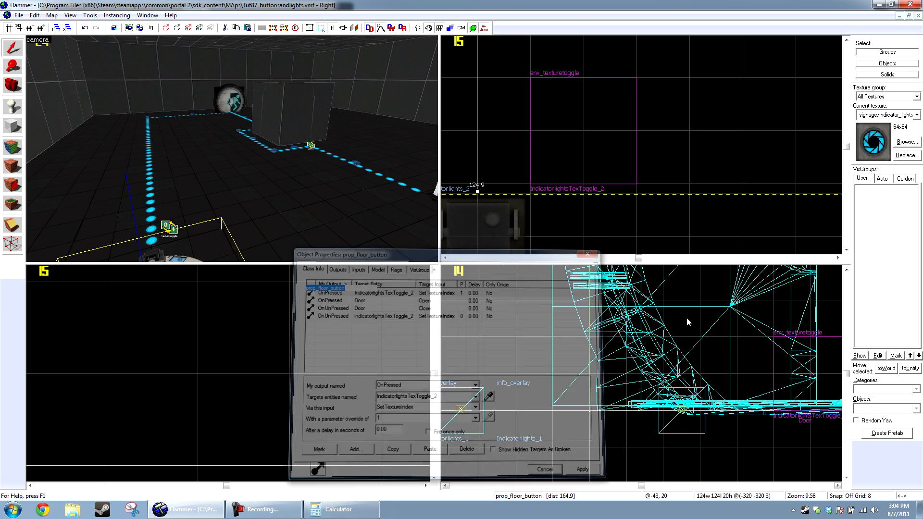
Clear the selection and compile the map using the Default configuration.
left_click(673, 437)
key("s")
key("a")
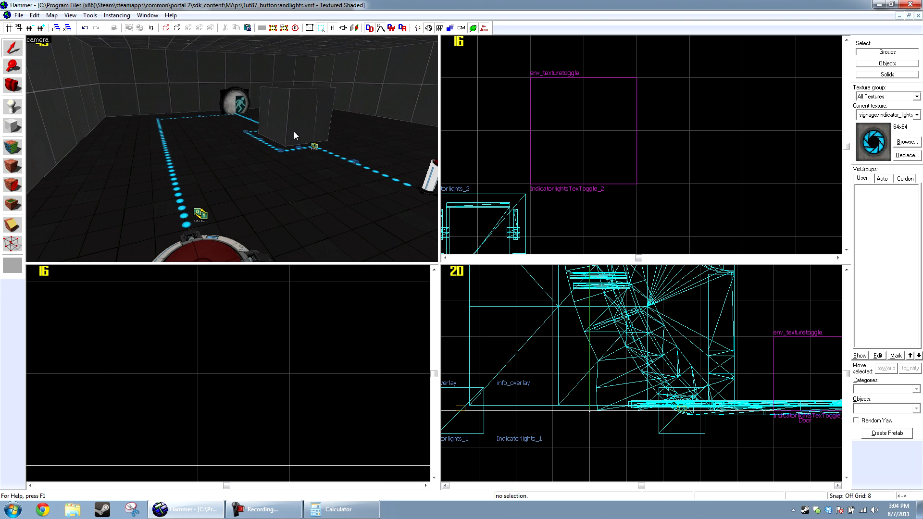
left_click(420, 28)
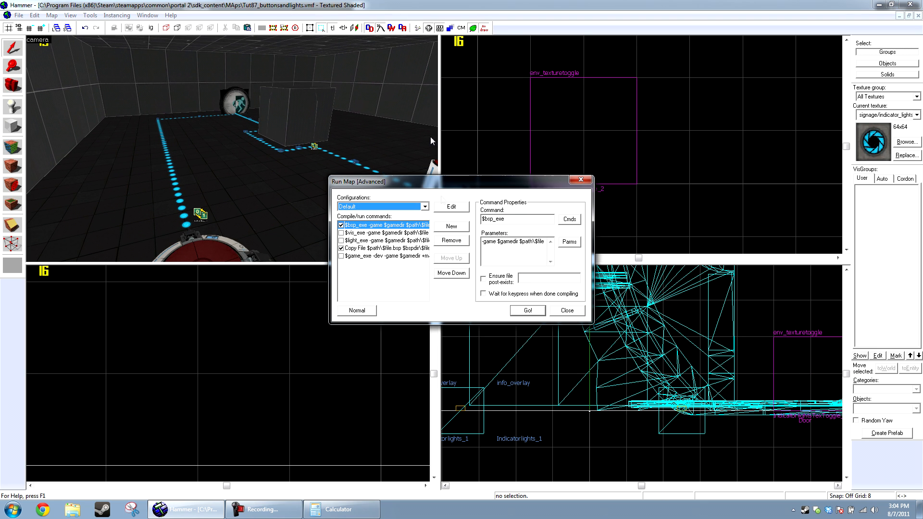
left_click(520, 310)
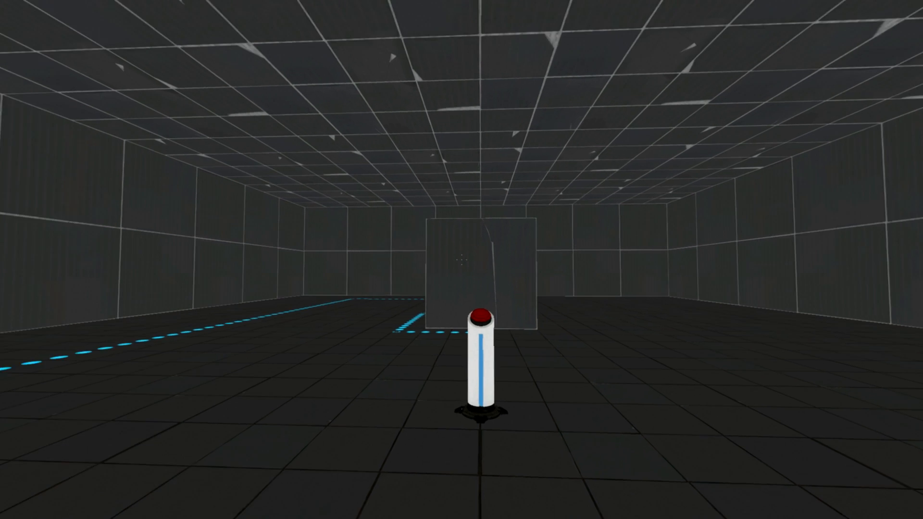
key("d")
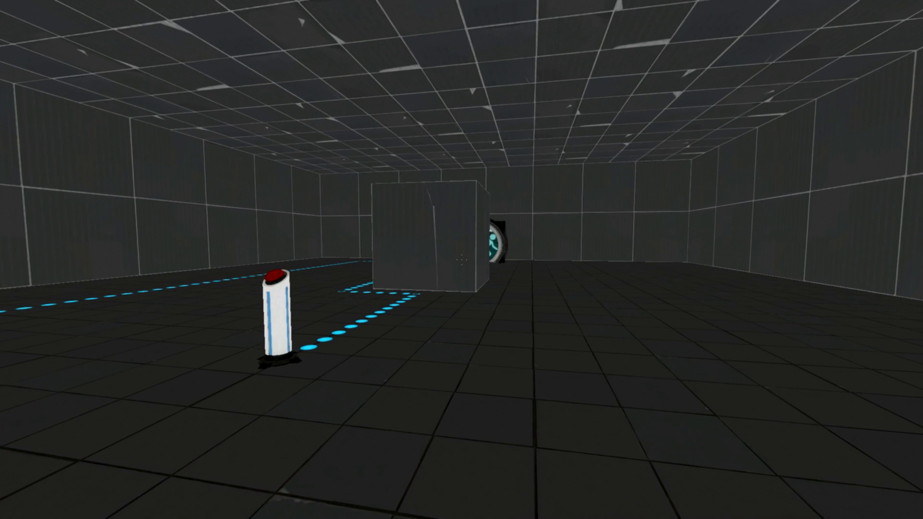
key("a")
key("w")
key("s")
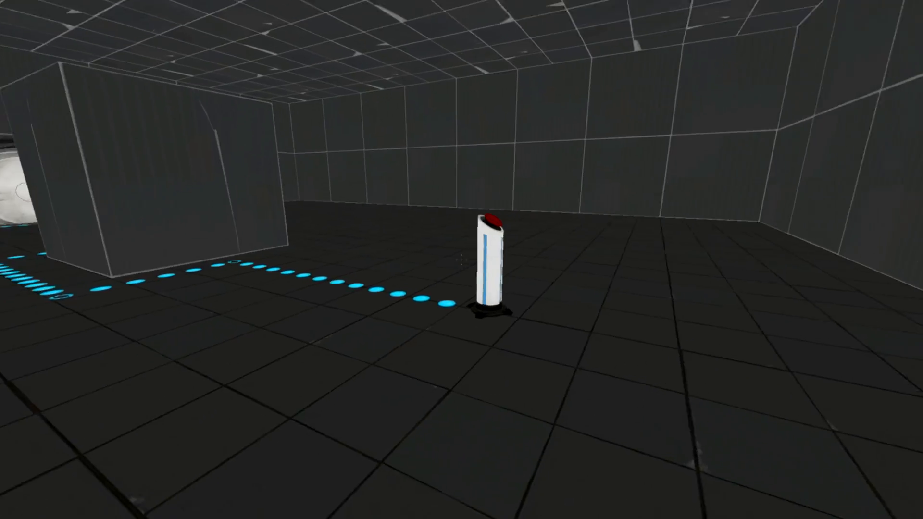
key("w")
key("e")
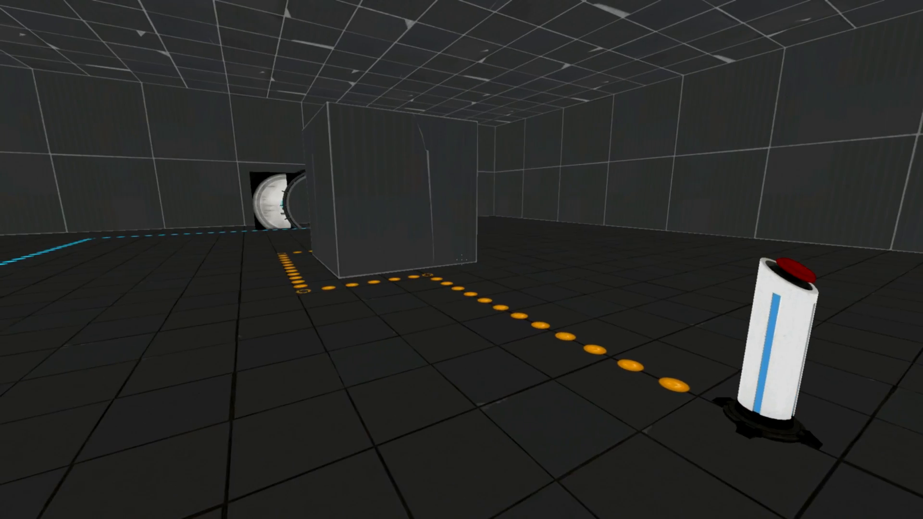
key("a")
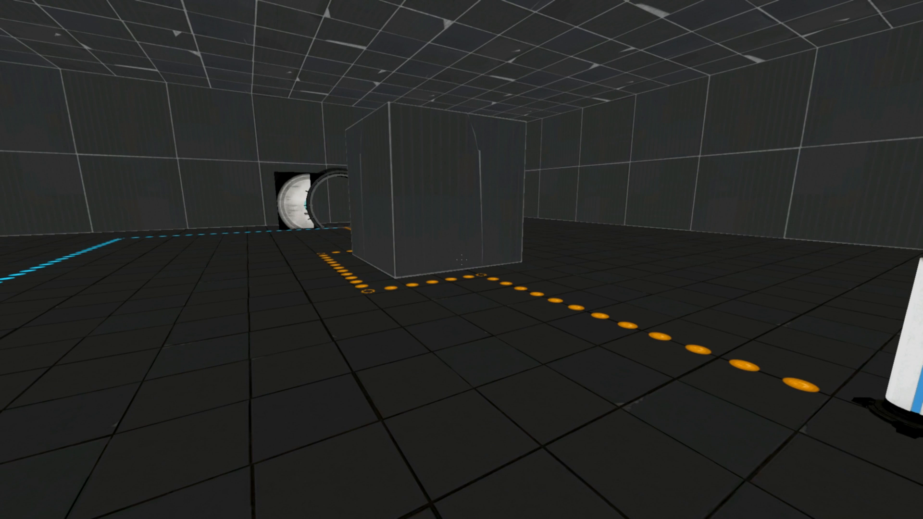
key("a")
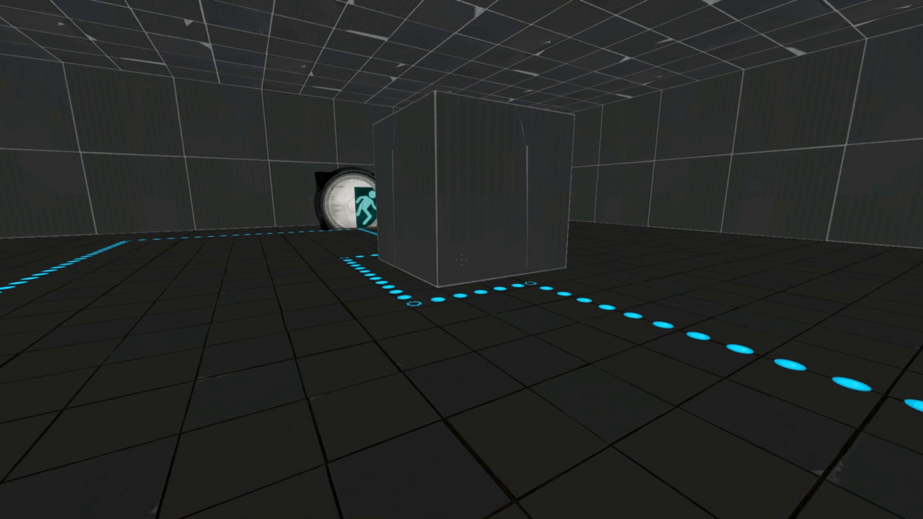
key("d")
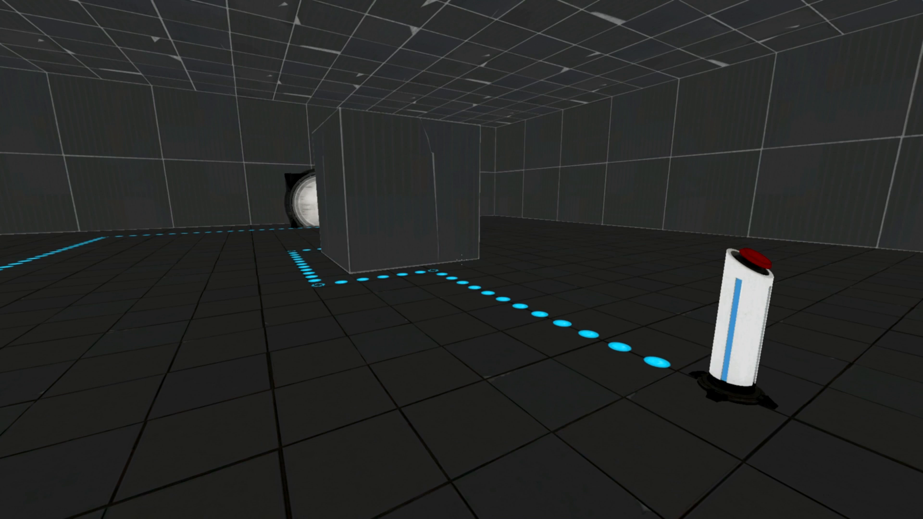
key("s")
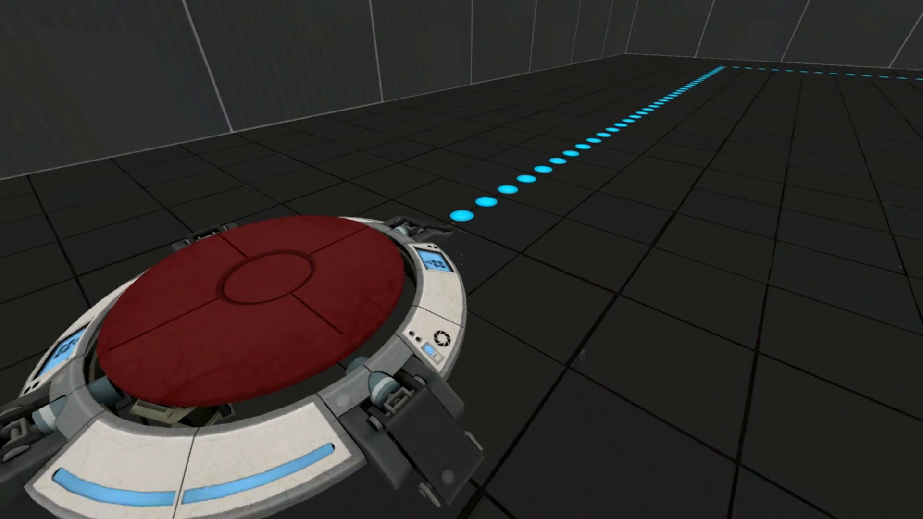
key("a")
key("w")
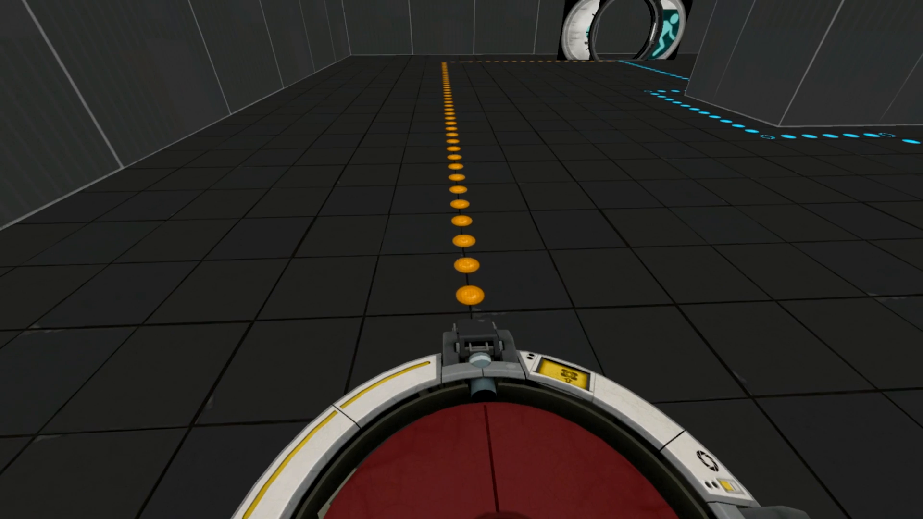
key("a")
key("d")
key("a")
key("d")
key("a")
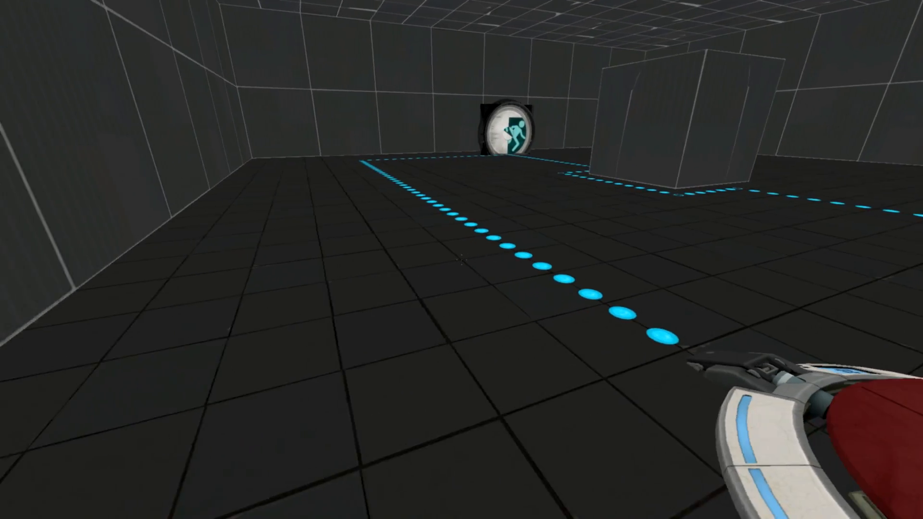
key("d")
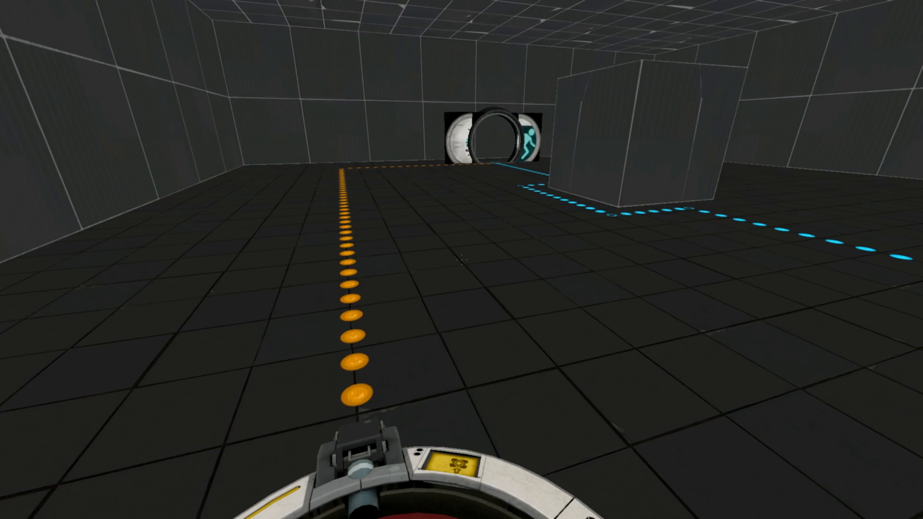
key("d")
key("w")
key("e")
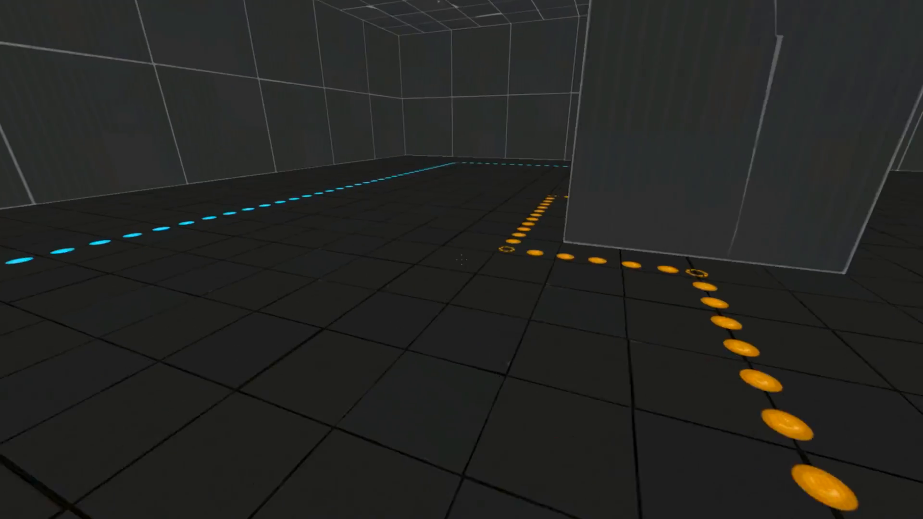
key("a")
key("w")
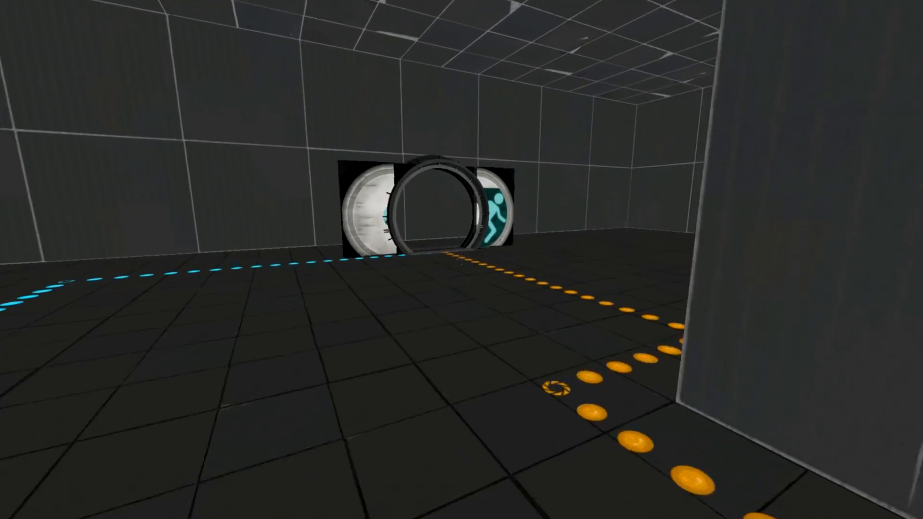
key("w")
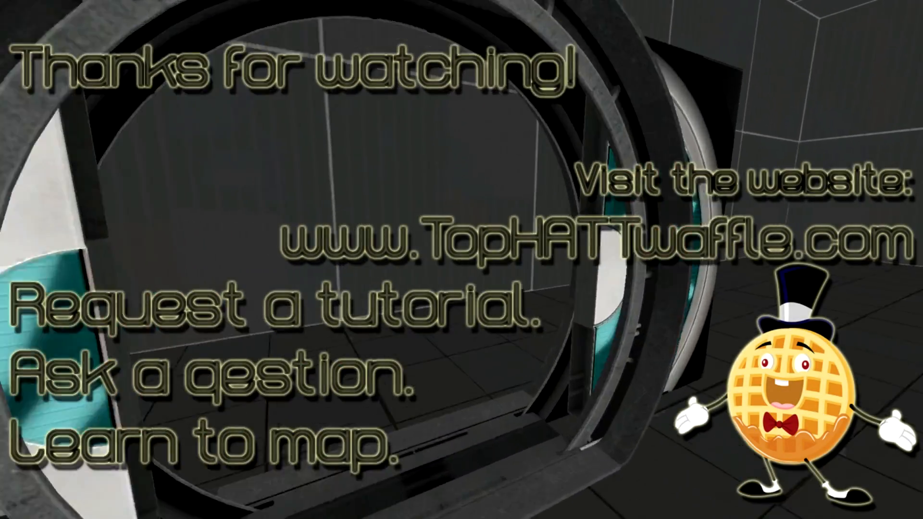